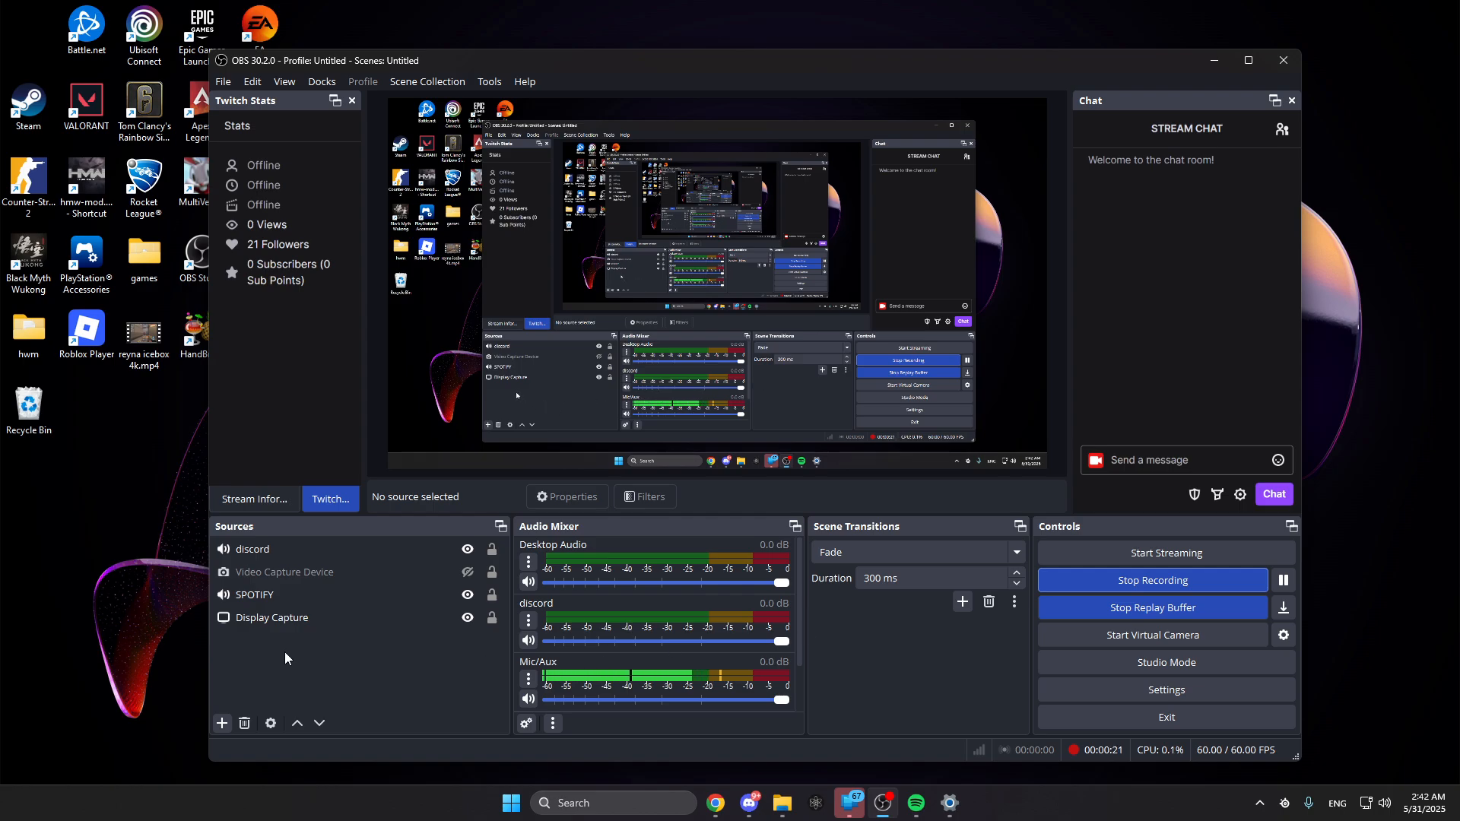
{"action": "left_click", "coordinate": [222, 722]}
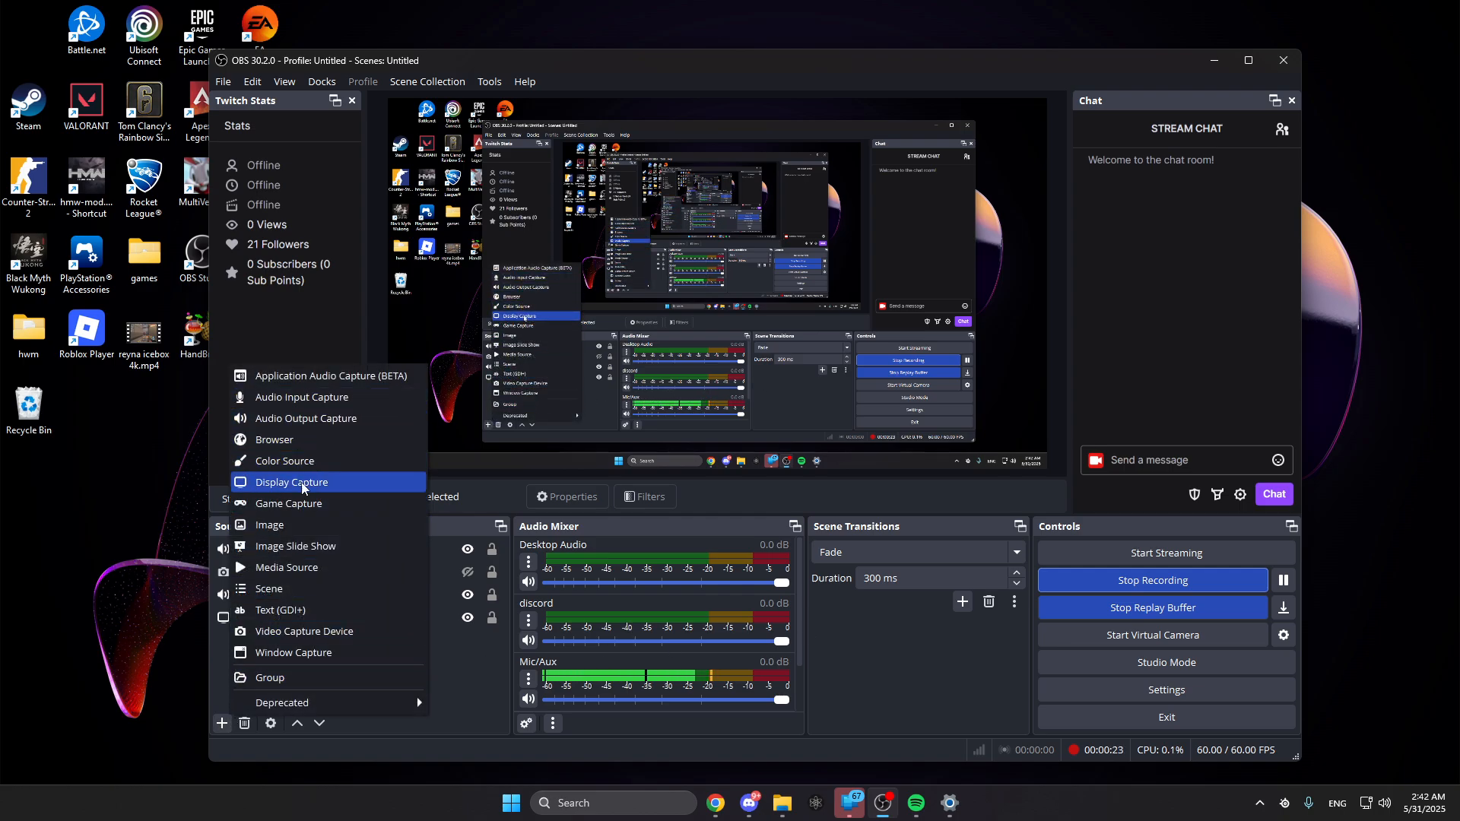
{"action": "left_click", "coordinate": [459, 651]}
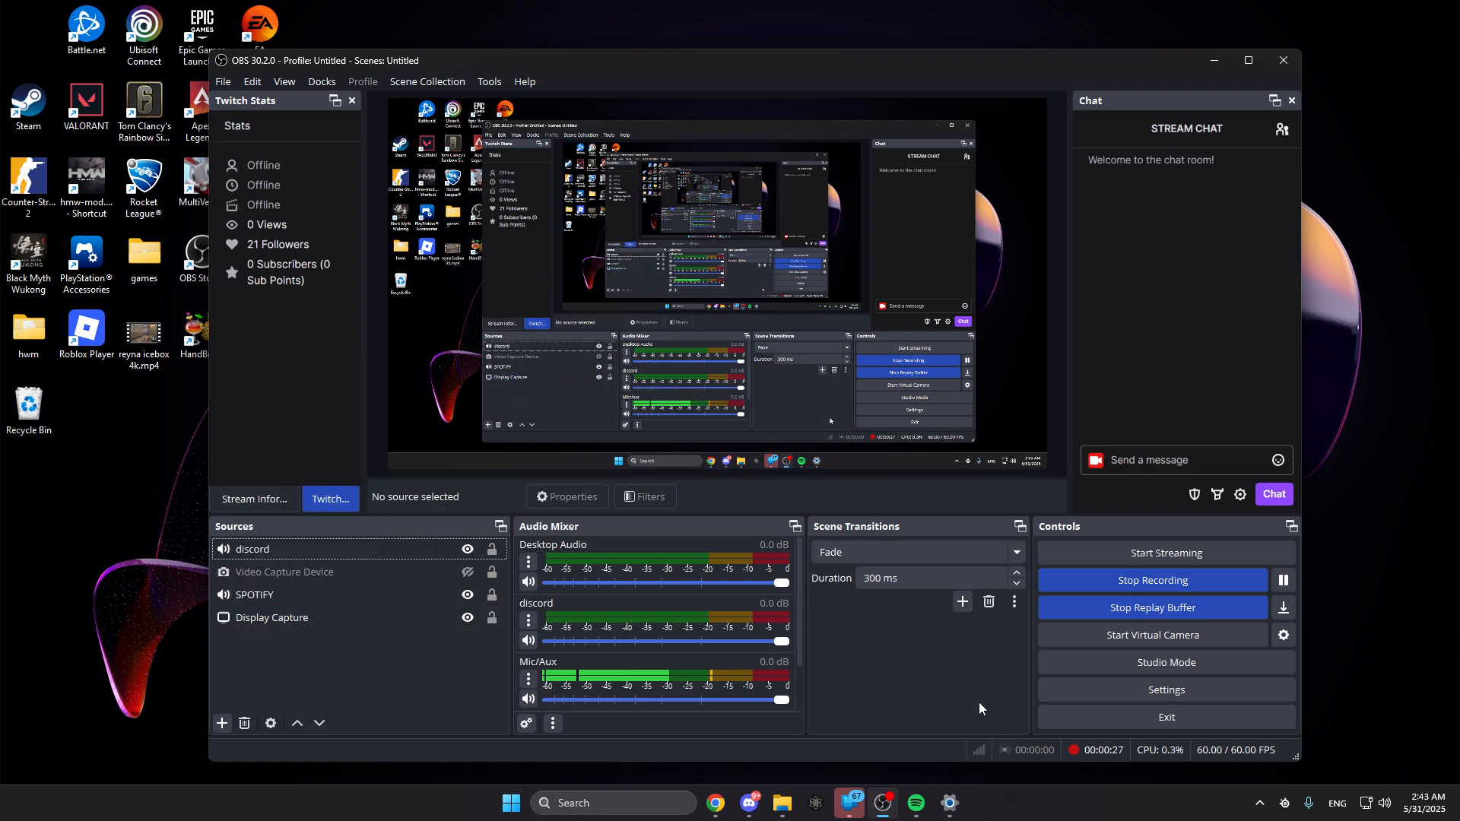
- Examine the Output settings for streaming, recording and encoding, and the replay buffer's maximum replay time
{"action": "left_click", "coordinate": [1087, 692]}
{"action": "left_click", "coordinate": [459, 233]}
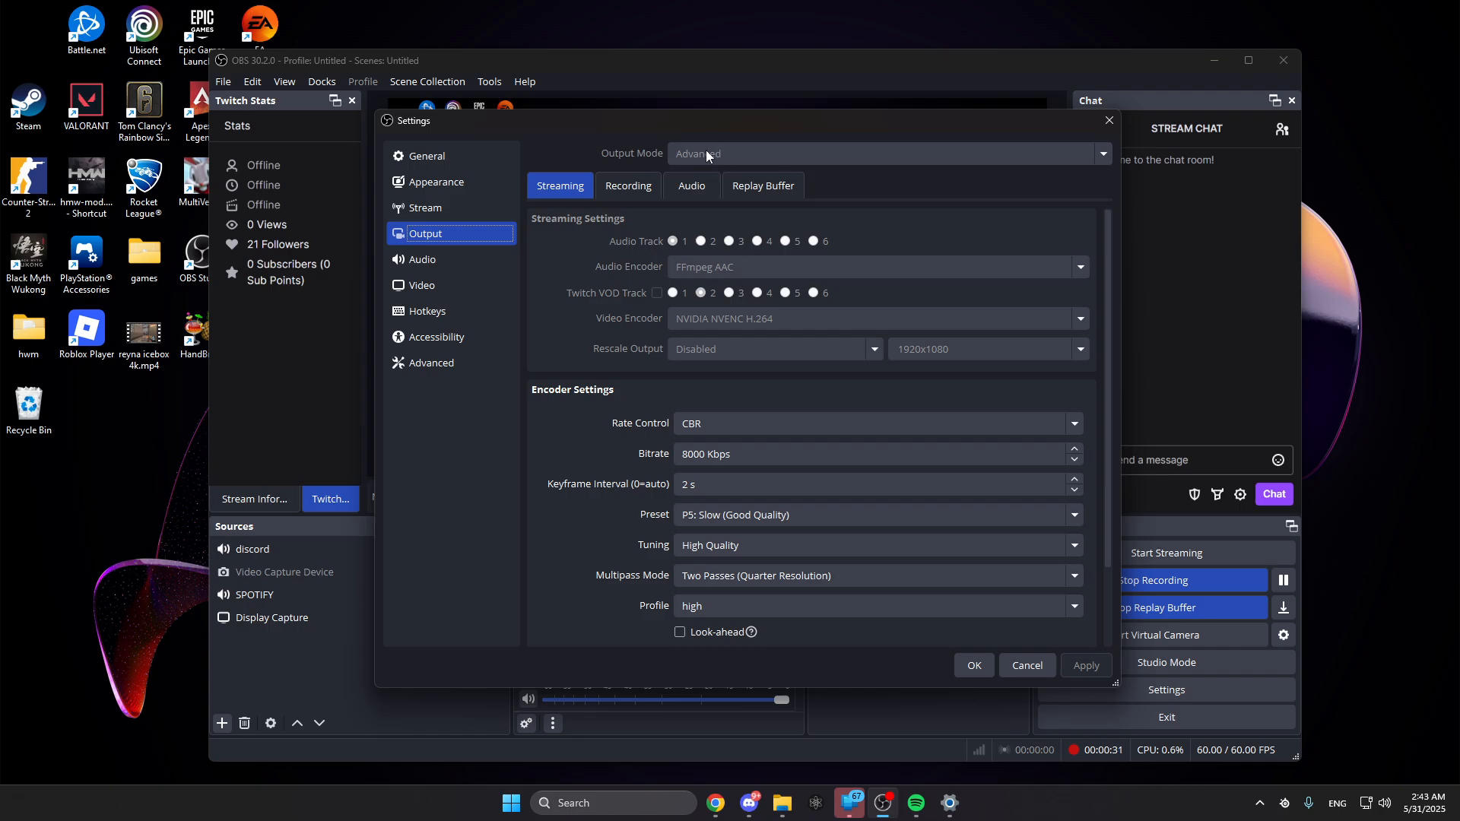
{"action": "left_click", "coordinate": [637, 190]}
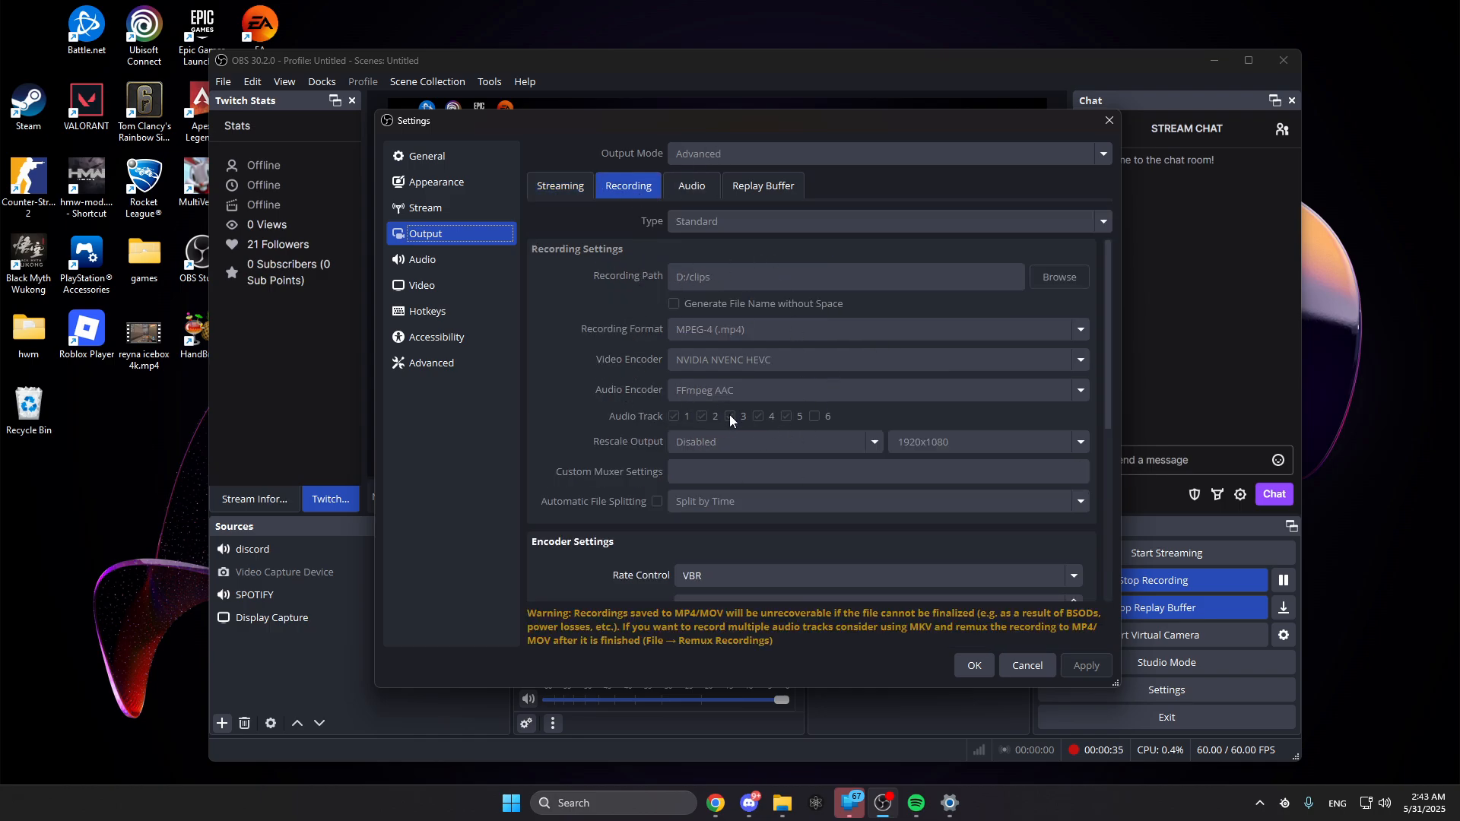
{"action": "scroll", "coordinate": [577, 417], "scroll_direction": "down", "scroll_amount": 5}
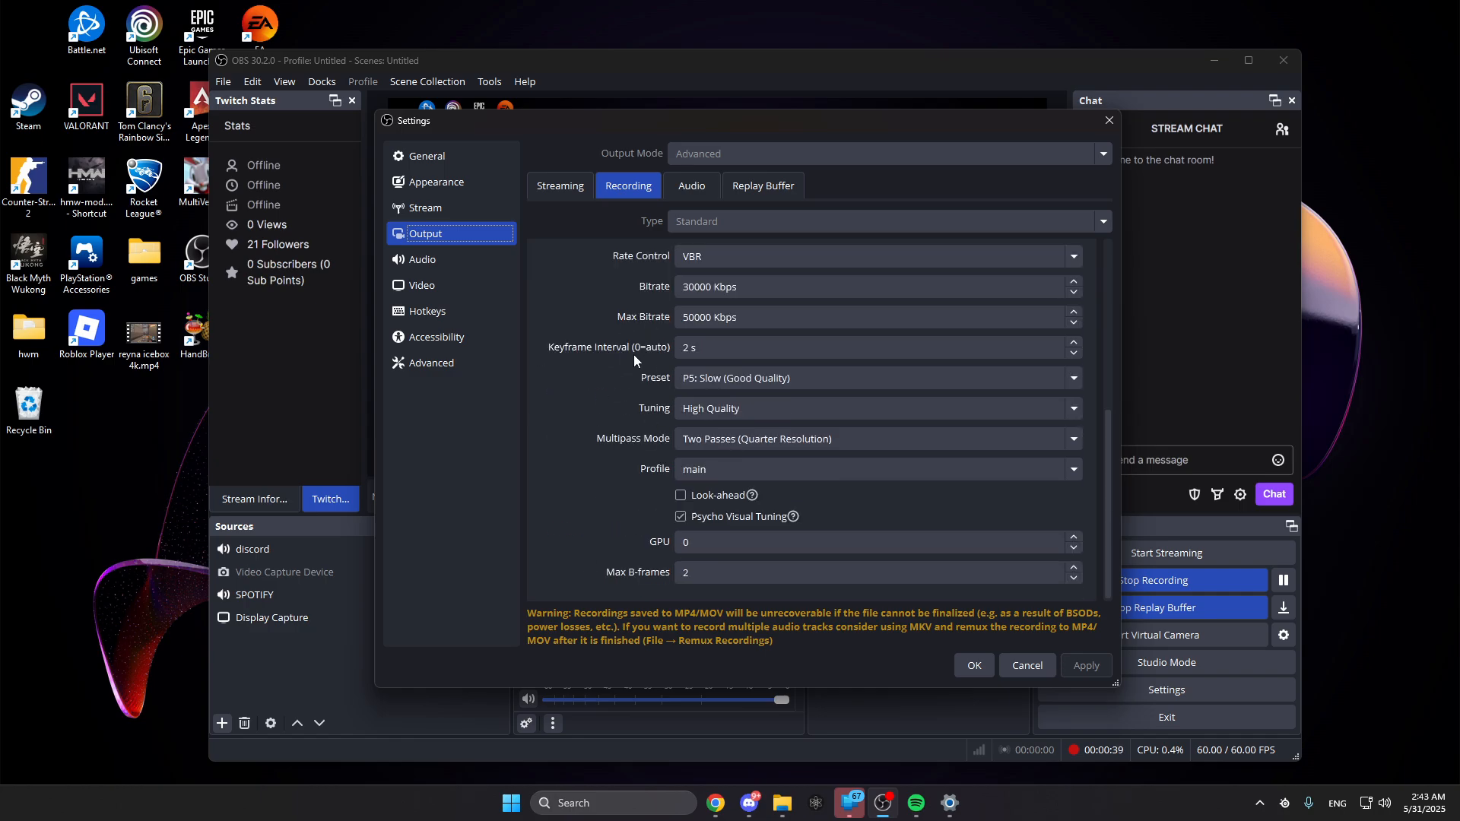
{"action": "left_click", "coordinate": [763, 186]}
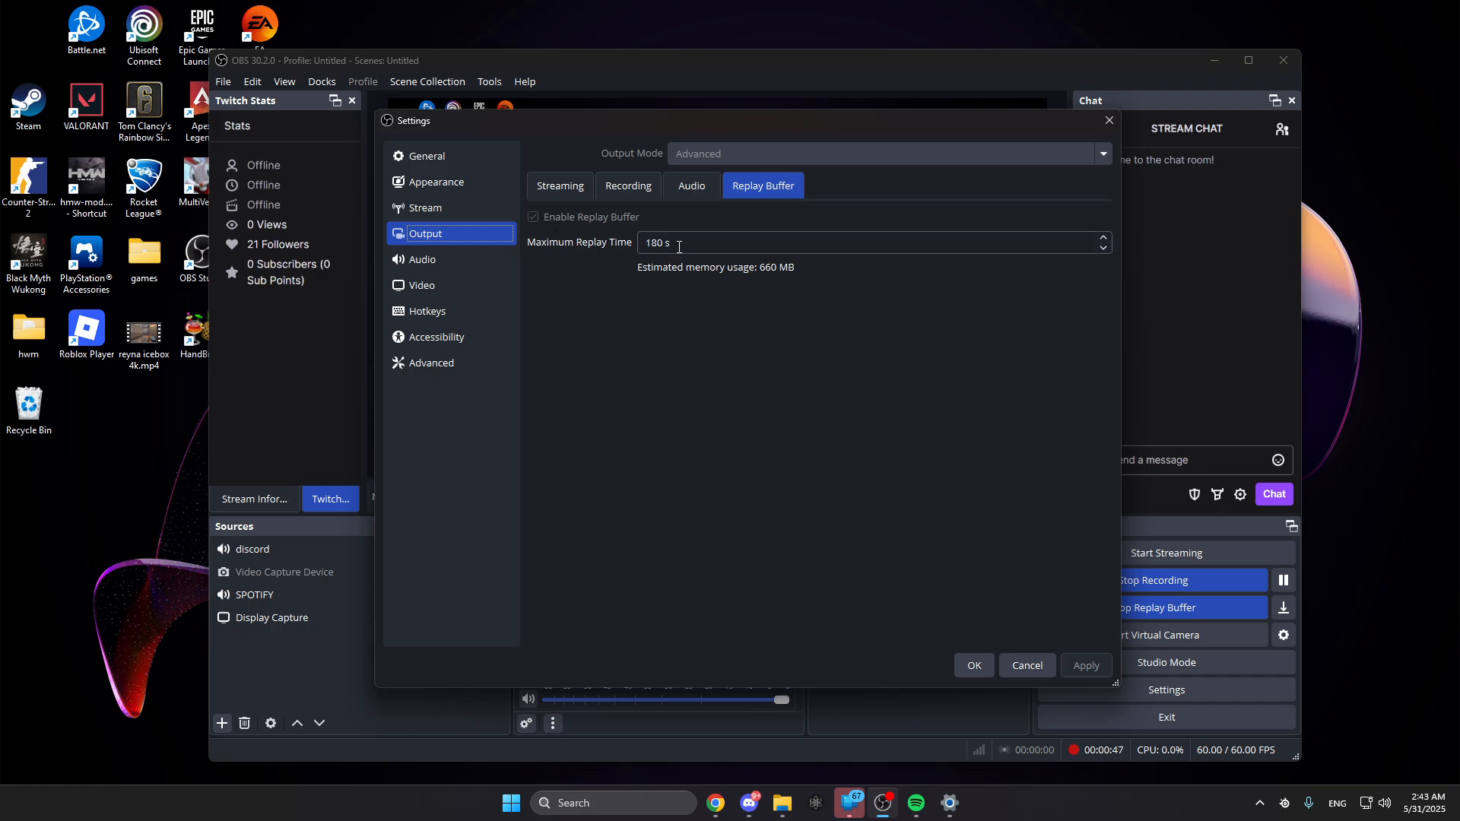
{"action": "left_click_drag", "start_coordinate": [679, 246], "coordinate": [655, 245]}
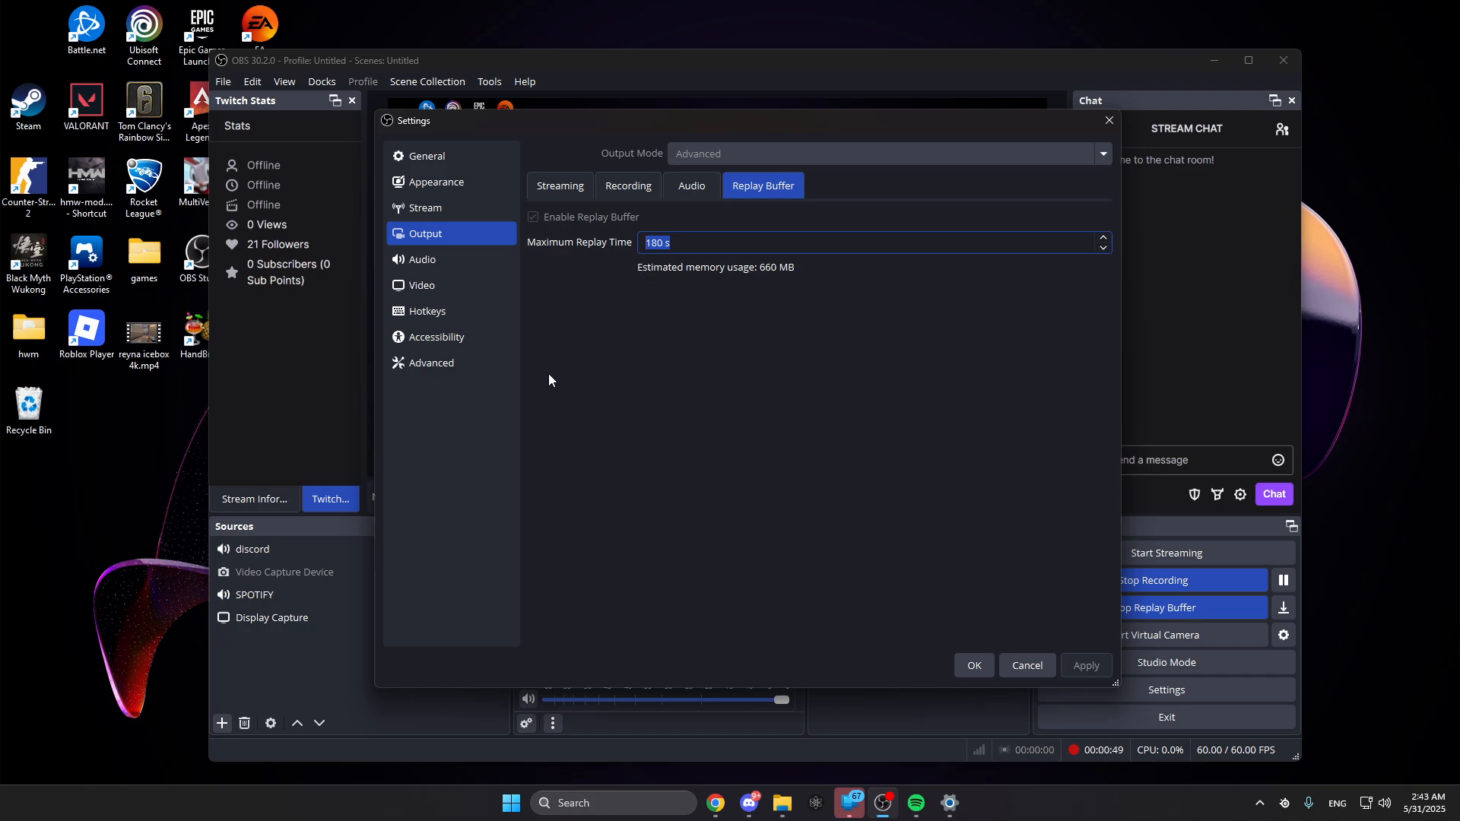
- Check which hotkey is assigned to Save Replay for the replay buffer, and close the settings
{"action": "left_click", "coordinate": [445, 308]}
{"action": "scroll", "coordinate": [578, 422], "scroll_direction": "down", "scroll_amount": 2}
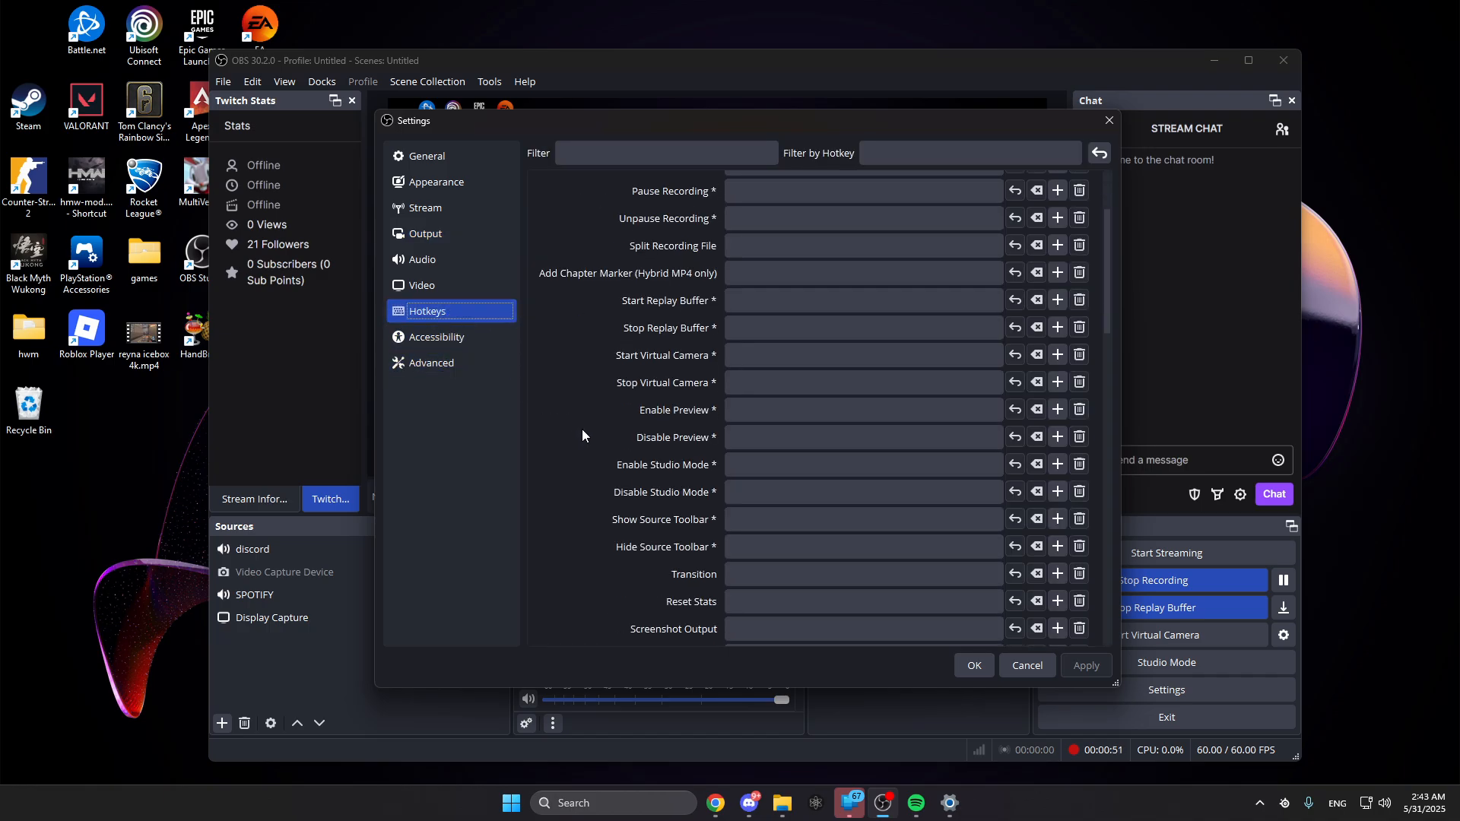
{"action": "scroll", "coordinate": [581, 435], "scroll_direction": "down", "scroll_amount": 5}
{"action": "left_click", "coordinate": [770, 481]}
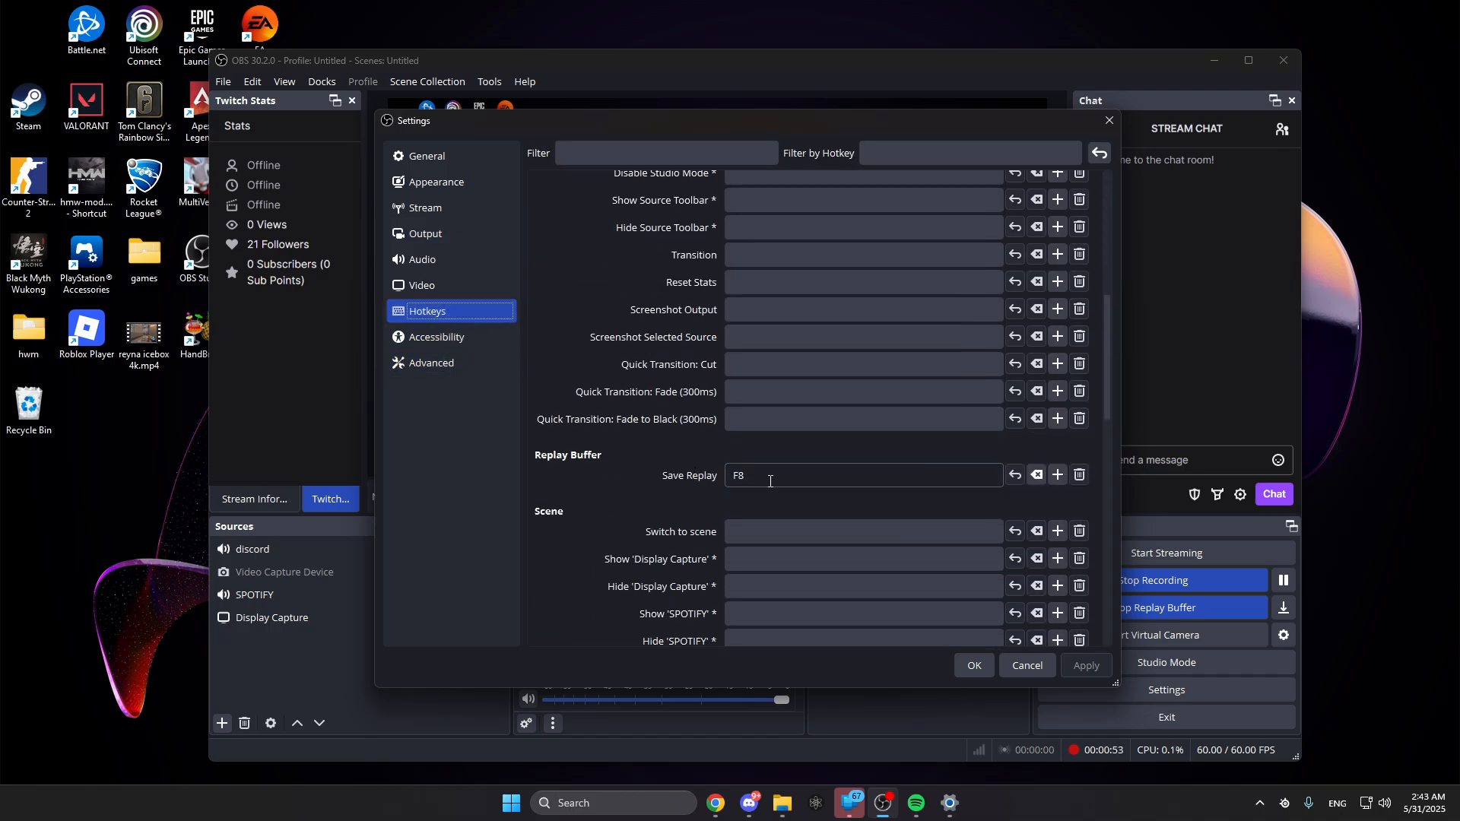
{"action": "left_click", "coordinate": [983, 665]}
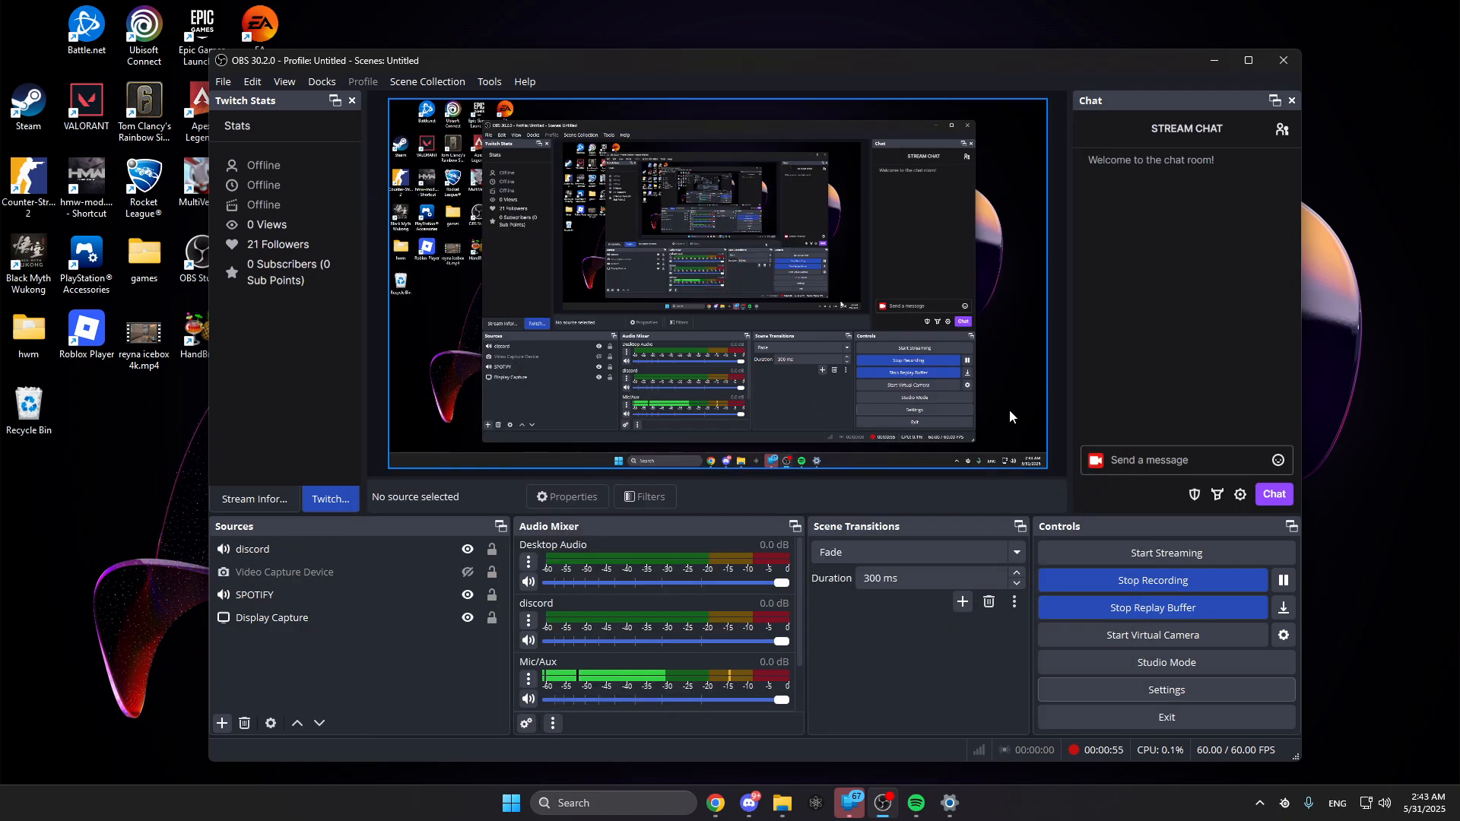
- Inspect the startreplaybuffer launch argument in the target of the OBS Studio desktop shortcut's properties, and close them
{"action": "left_click", "coordinate": [1215, 63]}
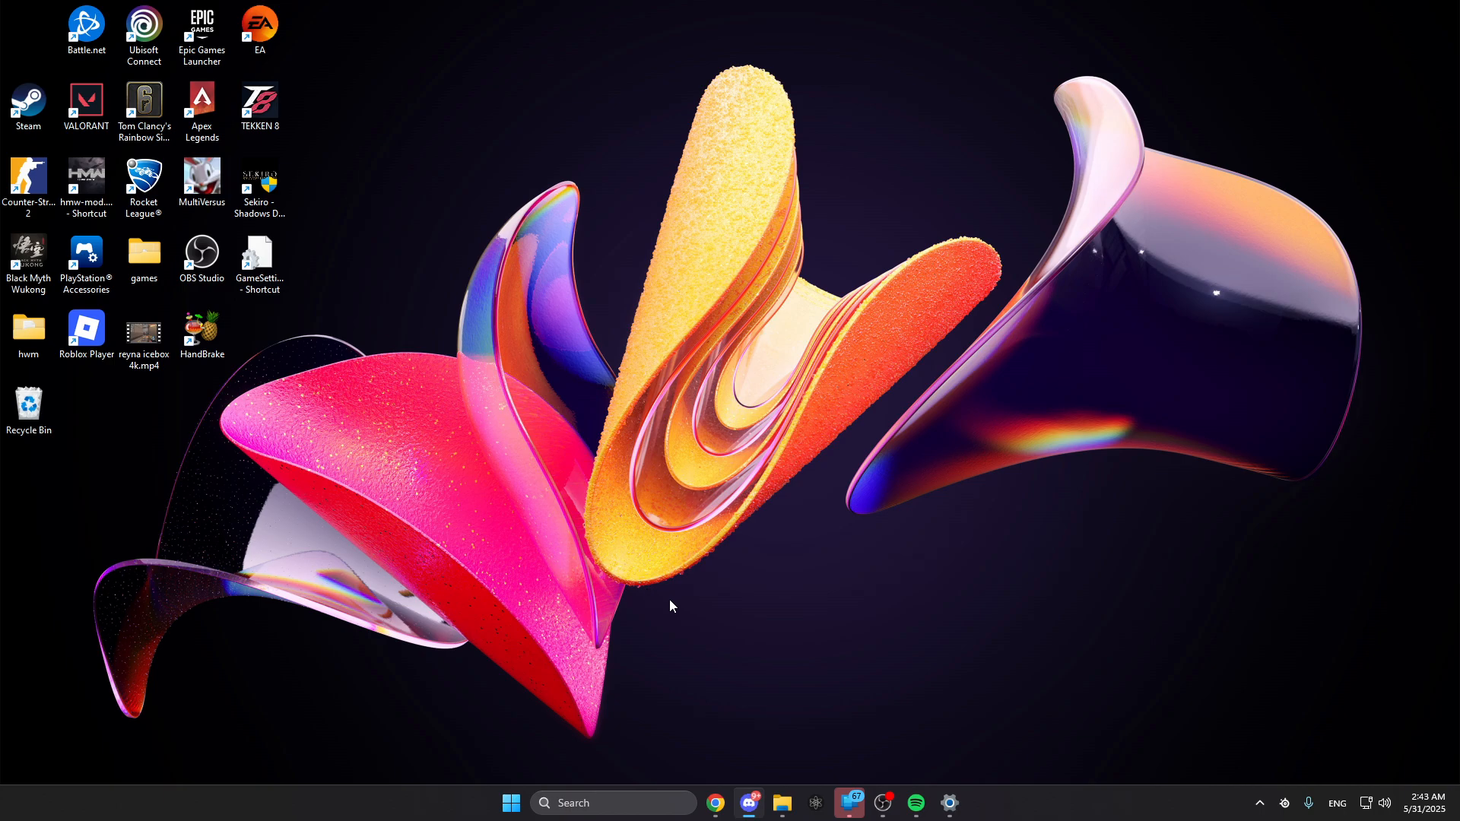
{"action": "right_click", "coordinate": [206, 263]}
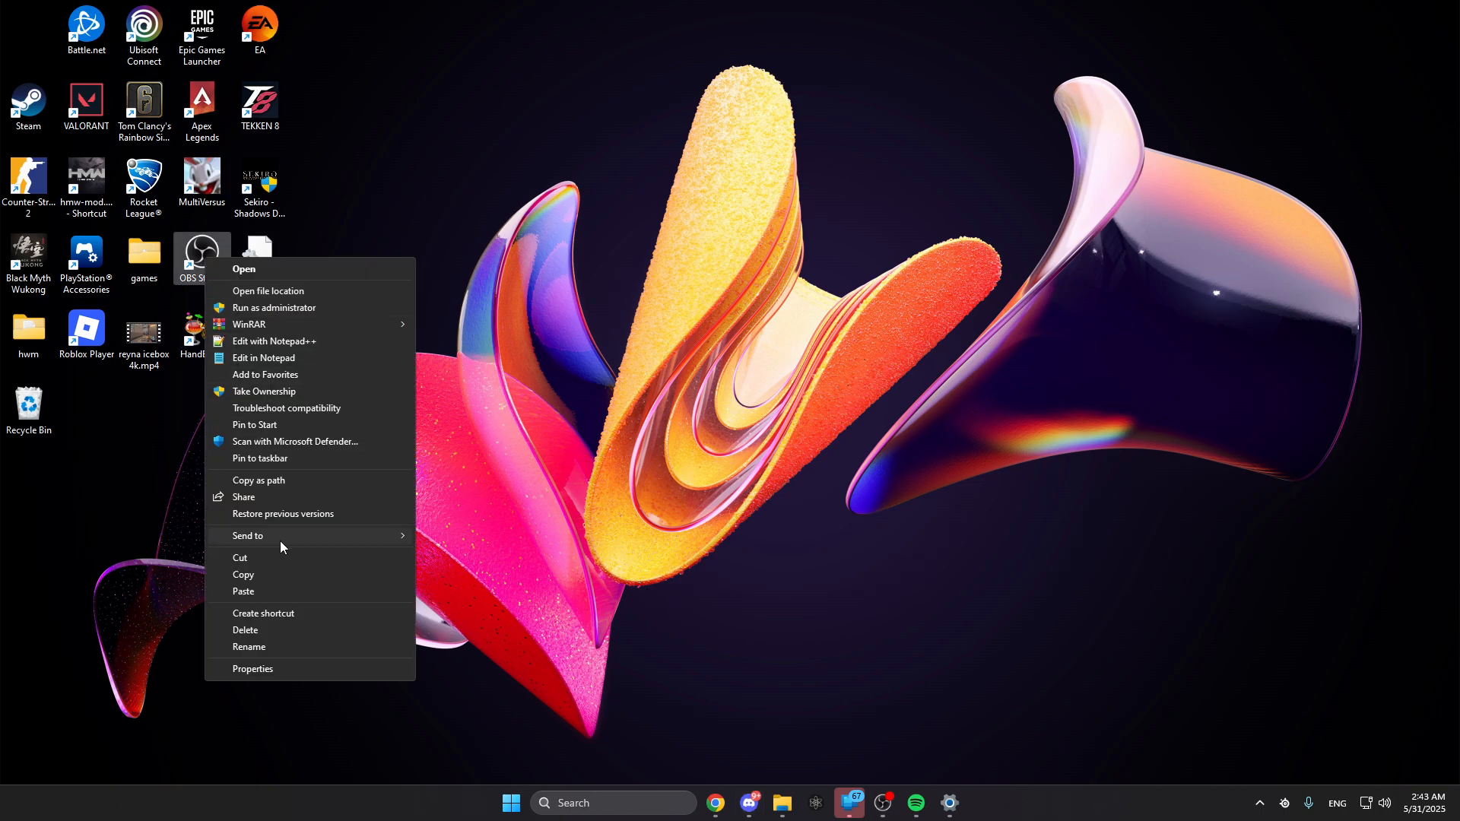
{"action": "left_click", "coordinate": [263, 668]}
{"action": "left_click", "coordinate": [318, 409]}
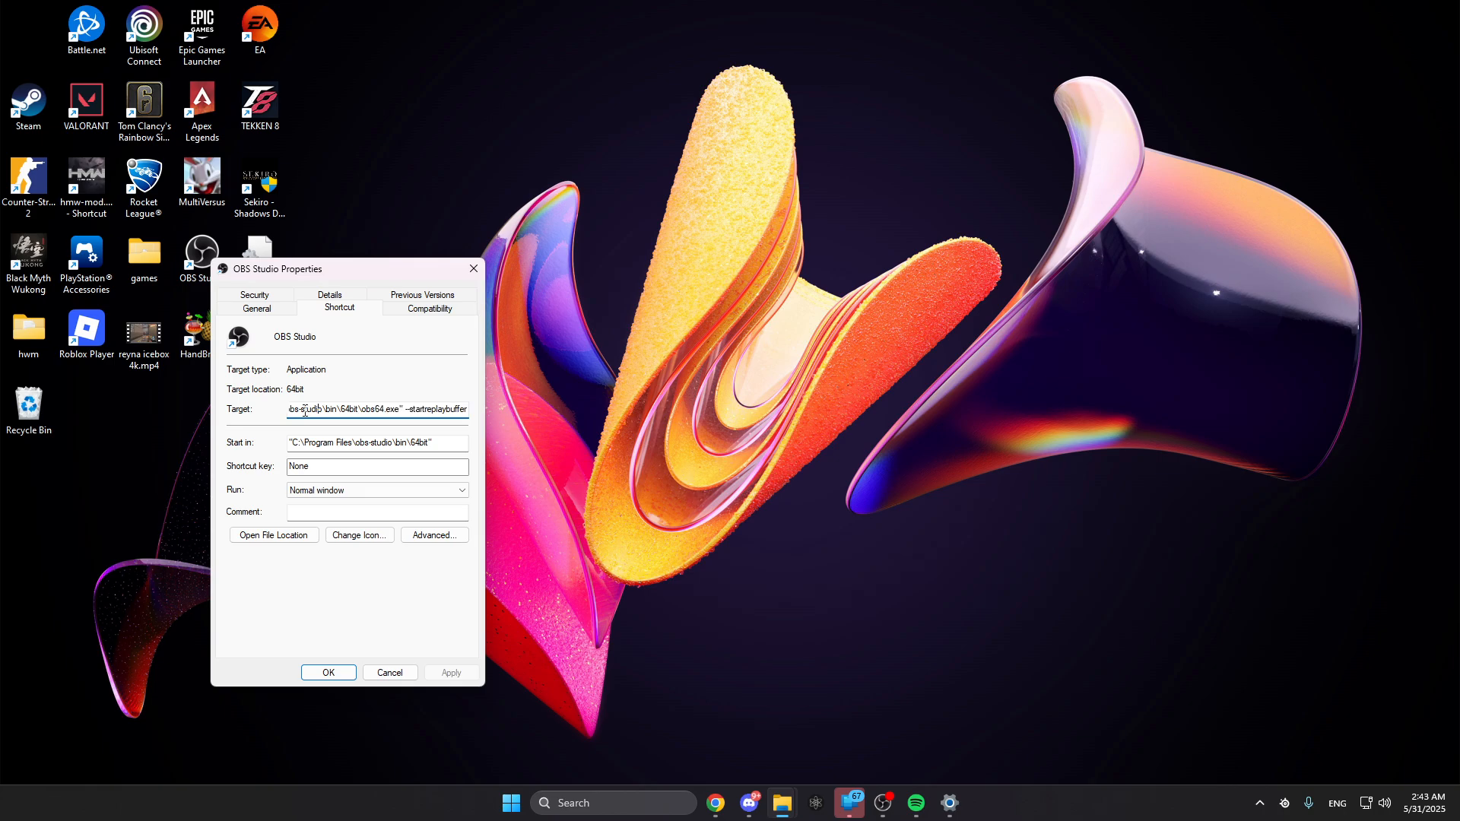
{"action": "left_click_drag", "start_coordinate": [303, 410], "coordinate": [493, 413]}
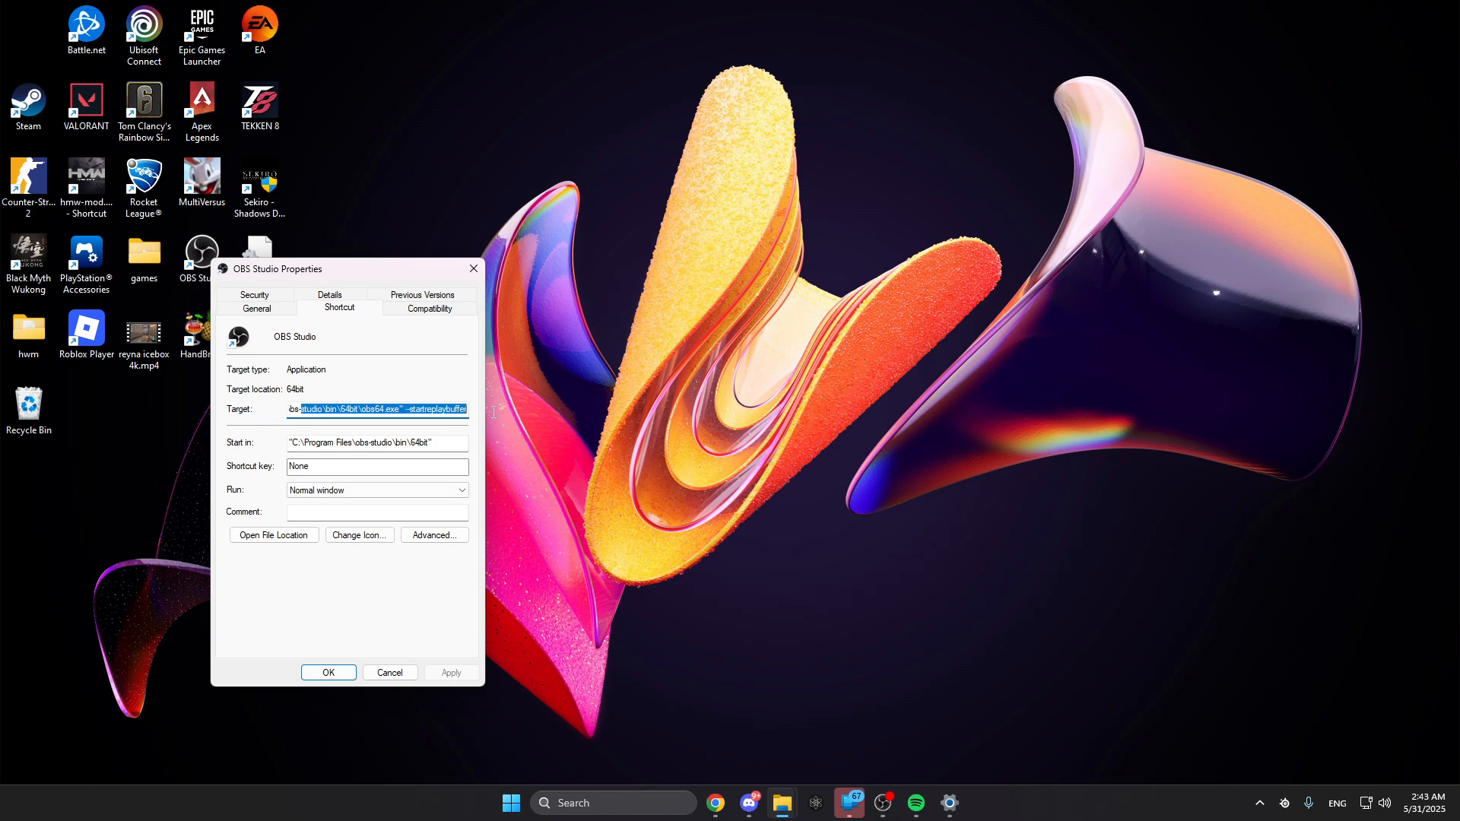
{"action": "left_click", "coordinate": [407, 410]}
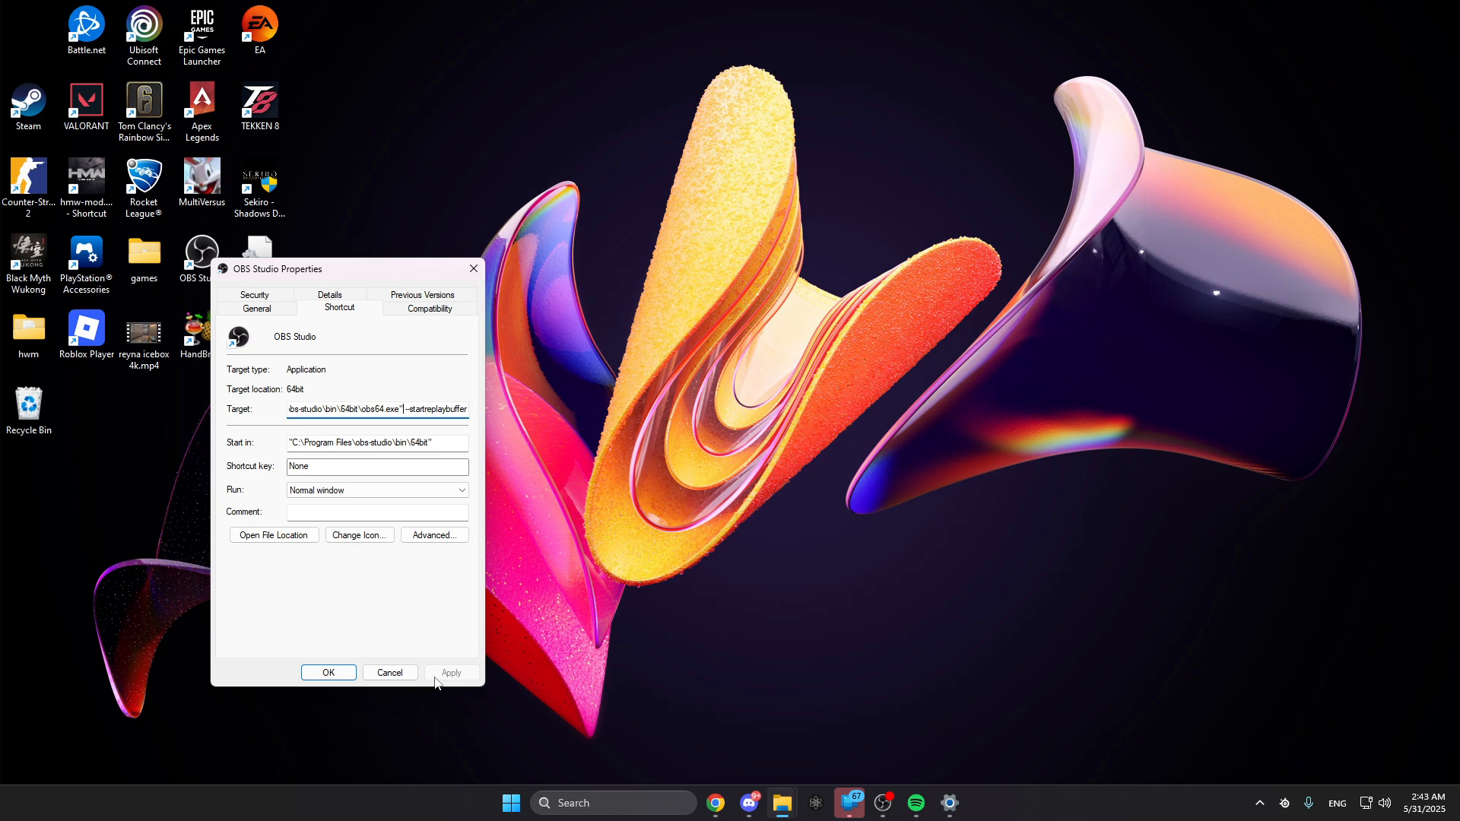
{"action": "left_click", "coordinate": [329, 673]}
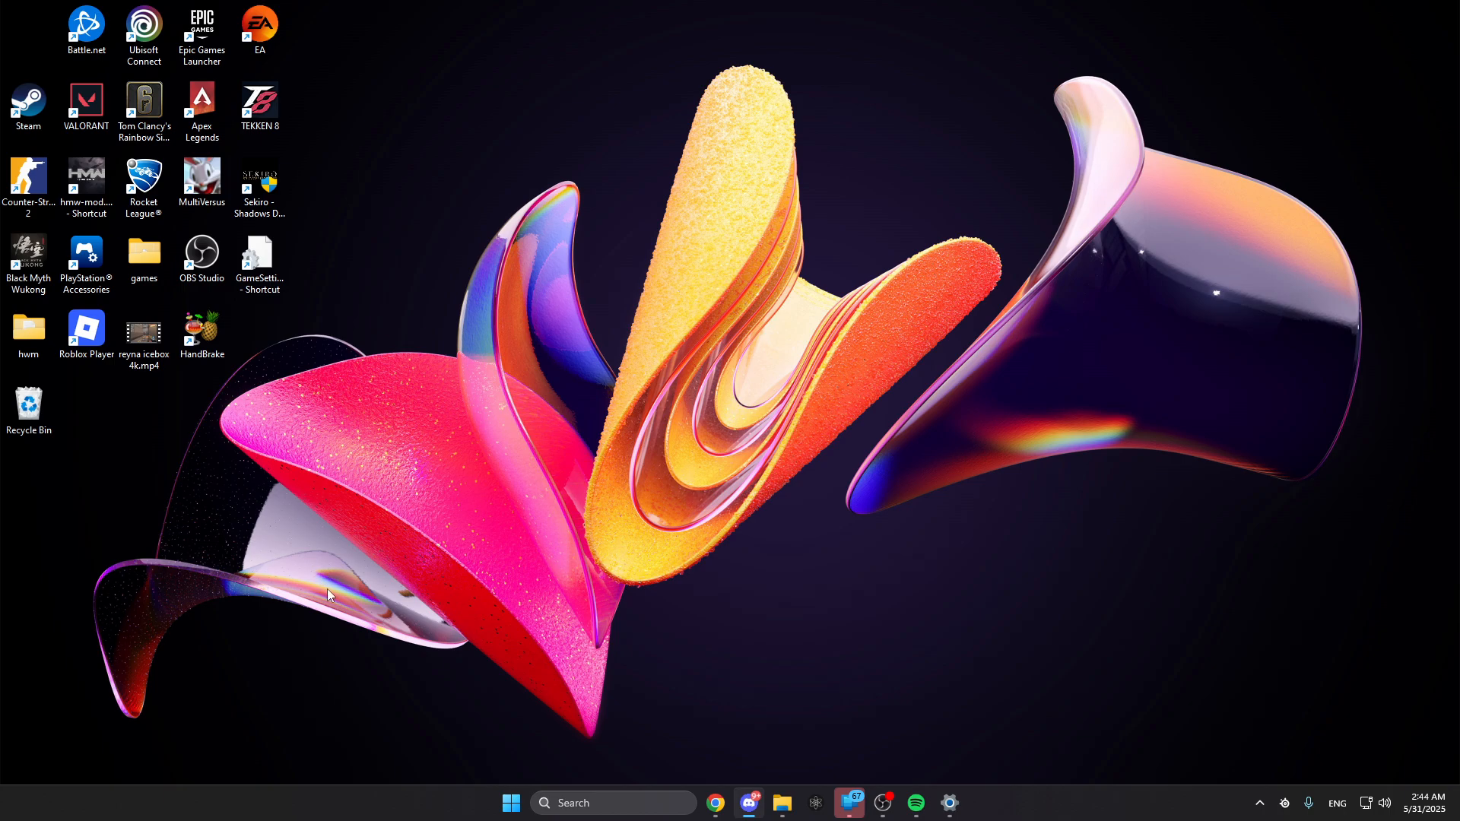
- Open the Windows Startup folder by running shell:startup, and copy the OBS Studio desktop shortcut
{"action": "key", "text": "super+r"}
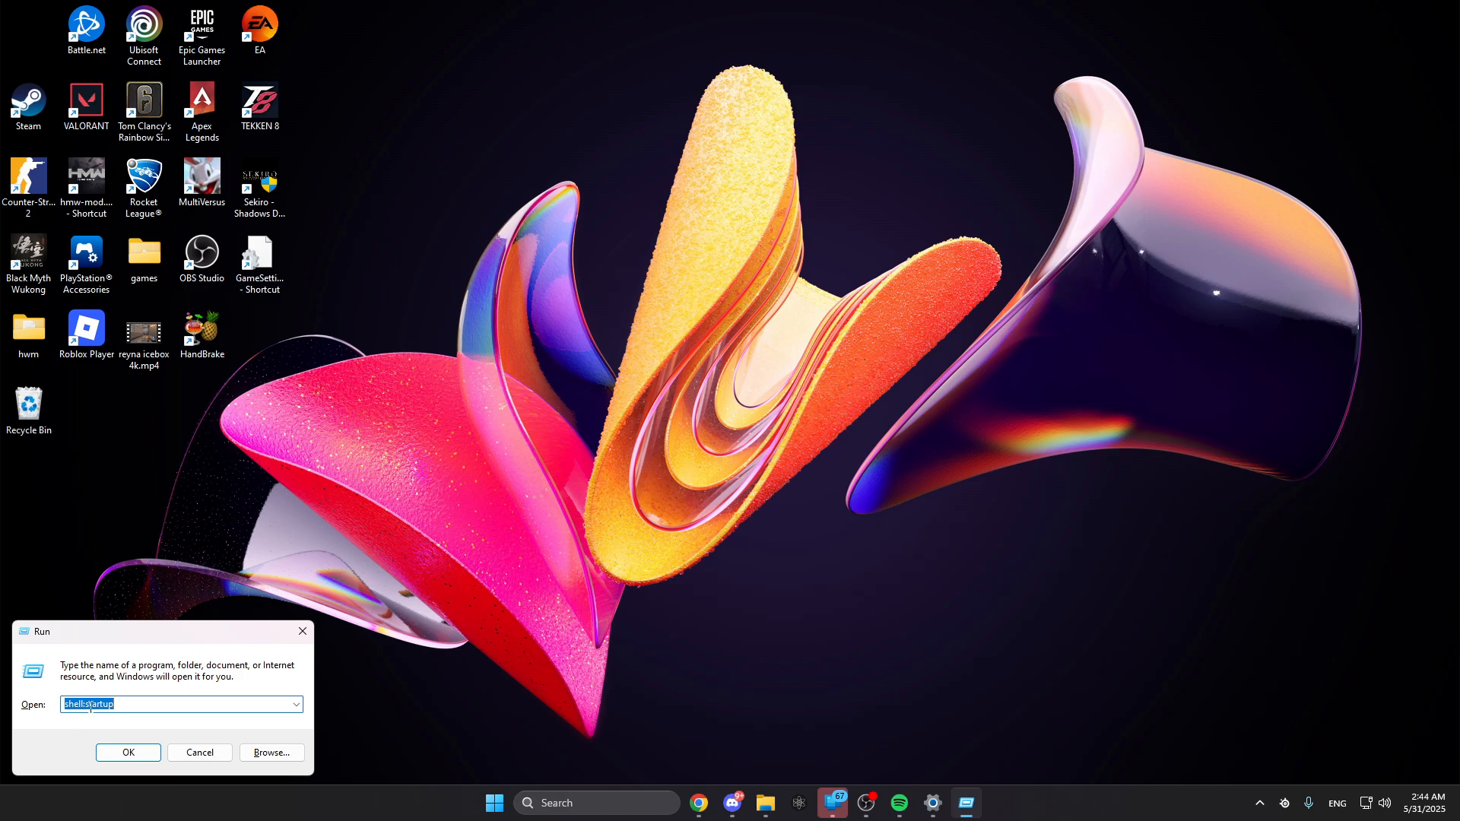
{"action": "left_click", "coordinate": [128, 752]}
{"action": "right_click", "coordinate": [225, 258]}
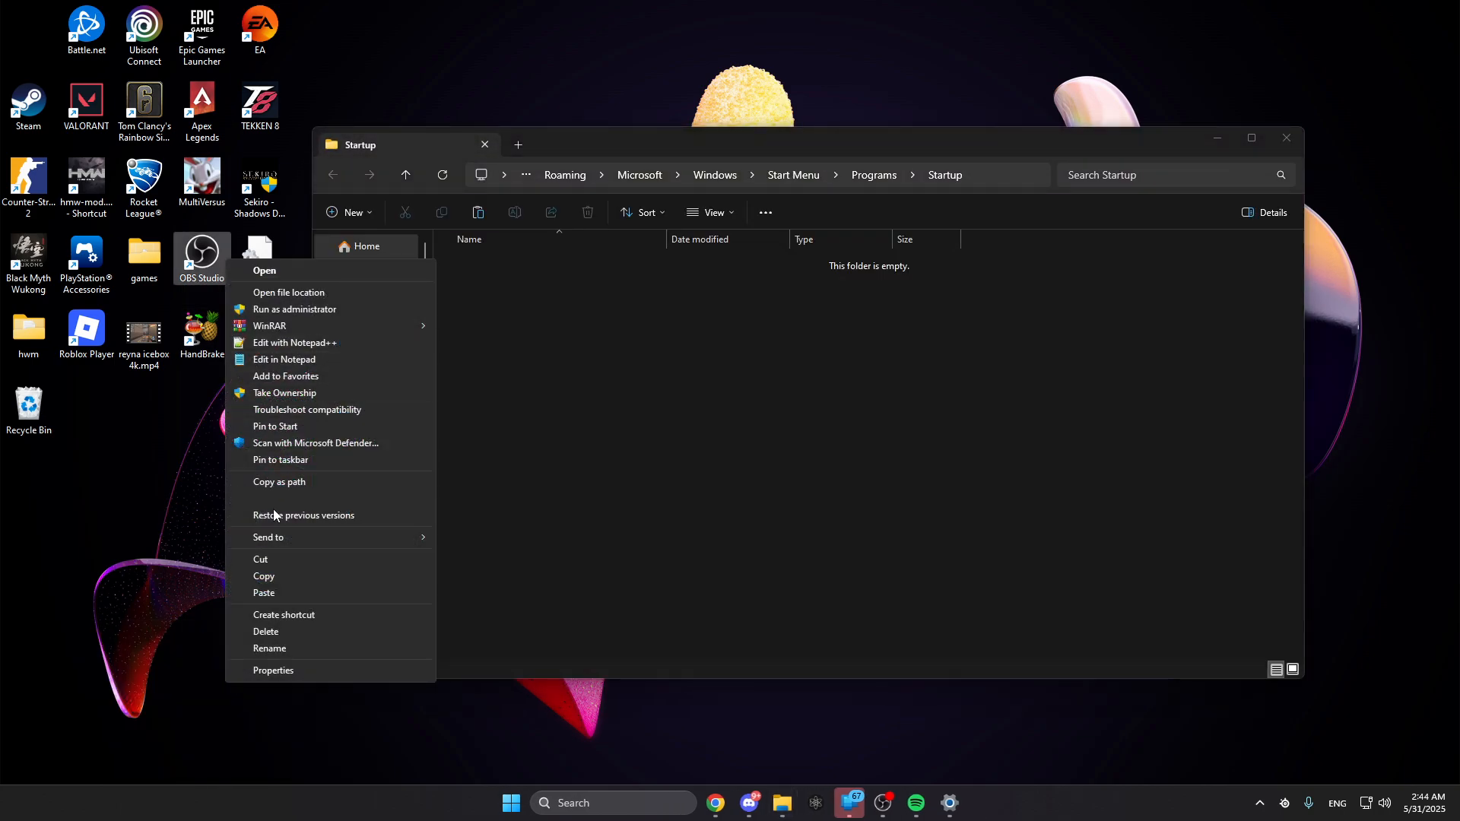
{"action": "left_click", "coordinate": [281, 576]}
{"action": "left_click", "coordinate": [538, 388]}
{"action": "right_click", "coordinate": [539, 389]}
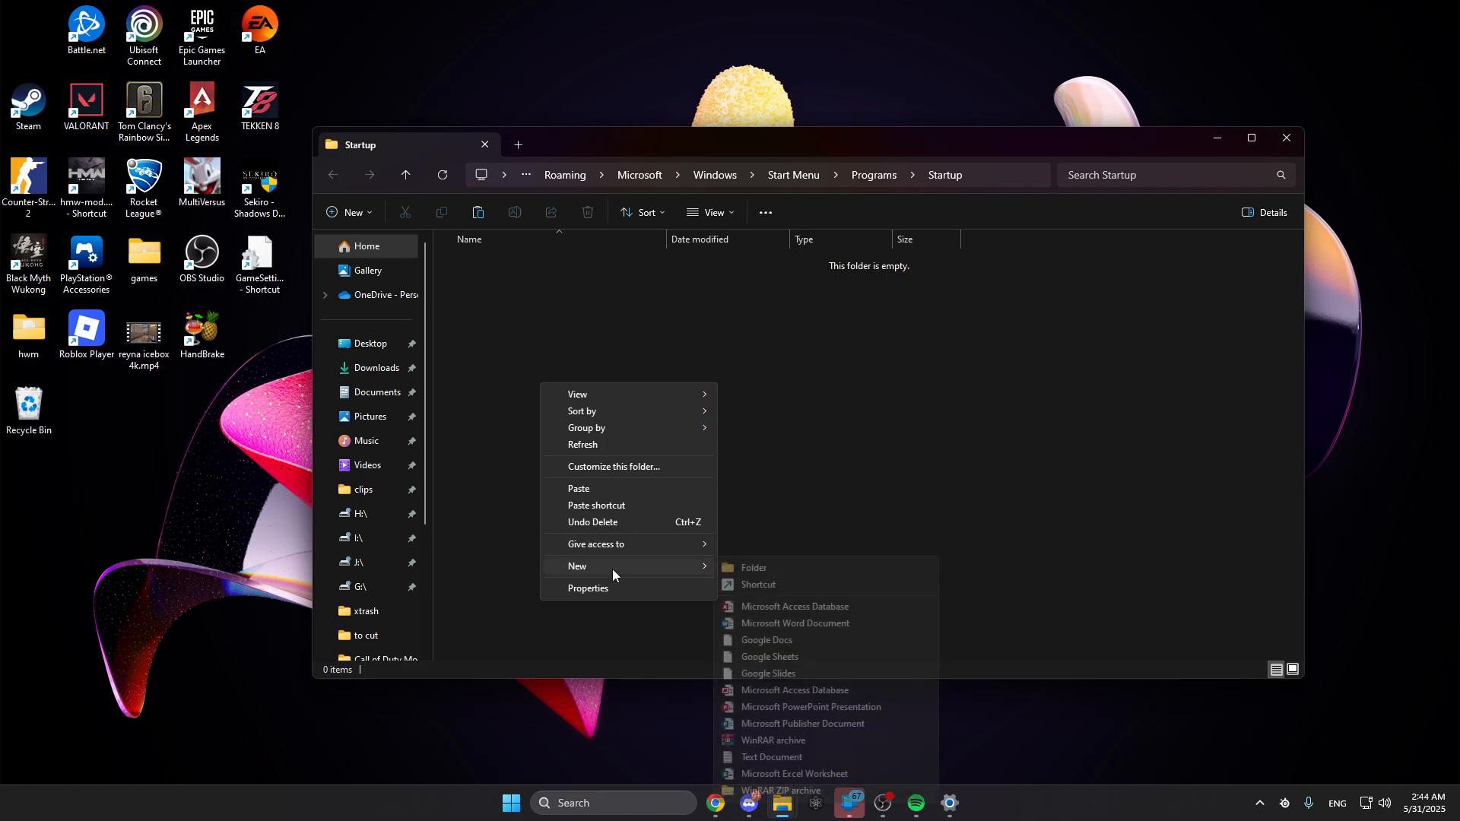
{"action": "right_click", "coordinate": [508, 375]}
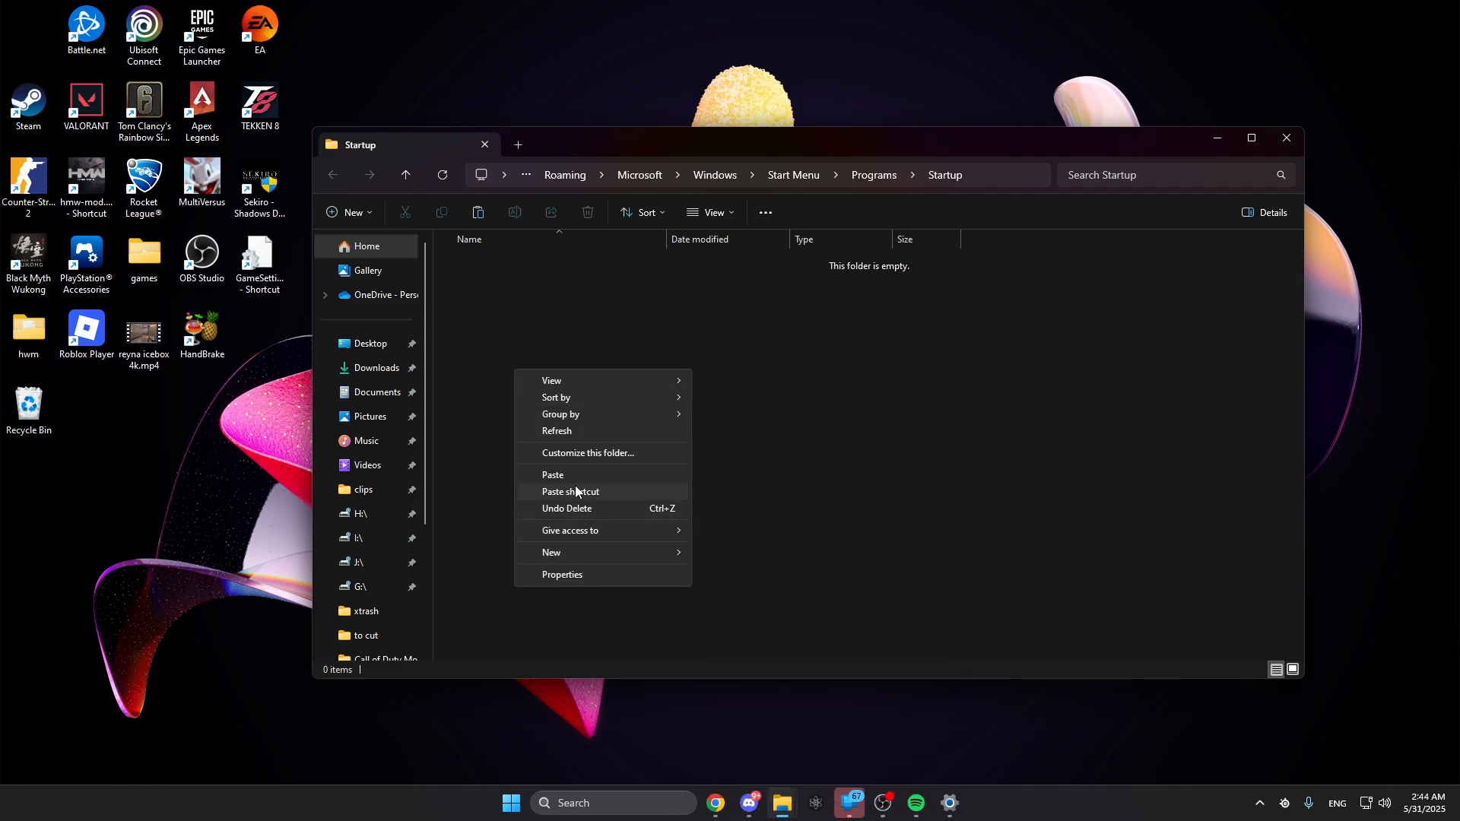
{"action": "left_click", "coordinate": [975, 450]}
{"action": "left_click", "coordinate": [1285, 138]}
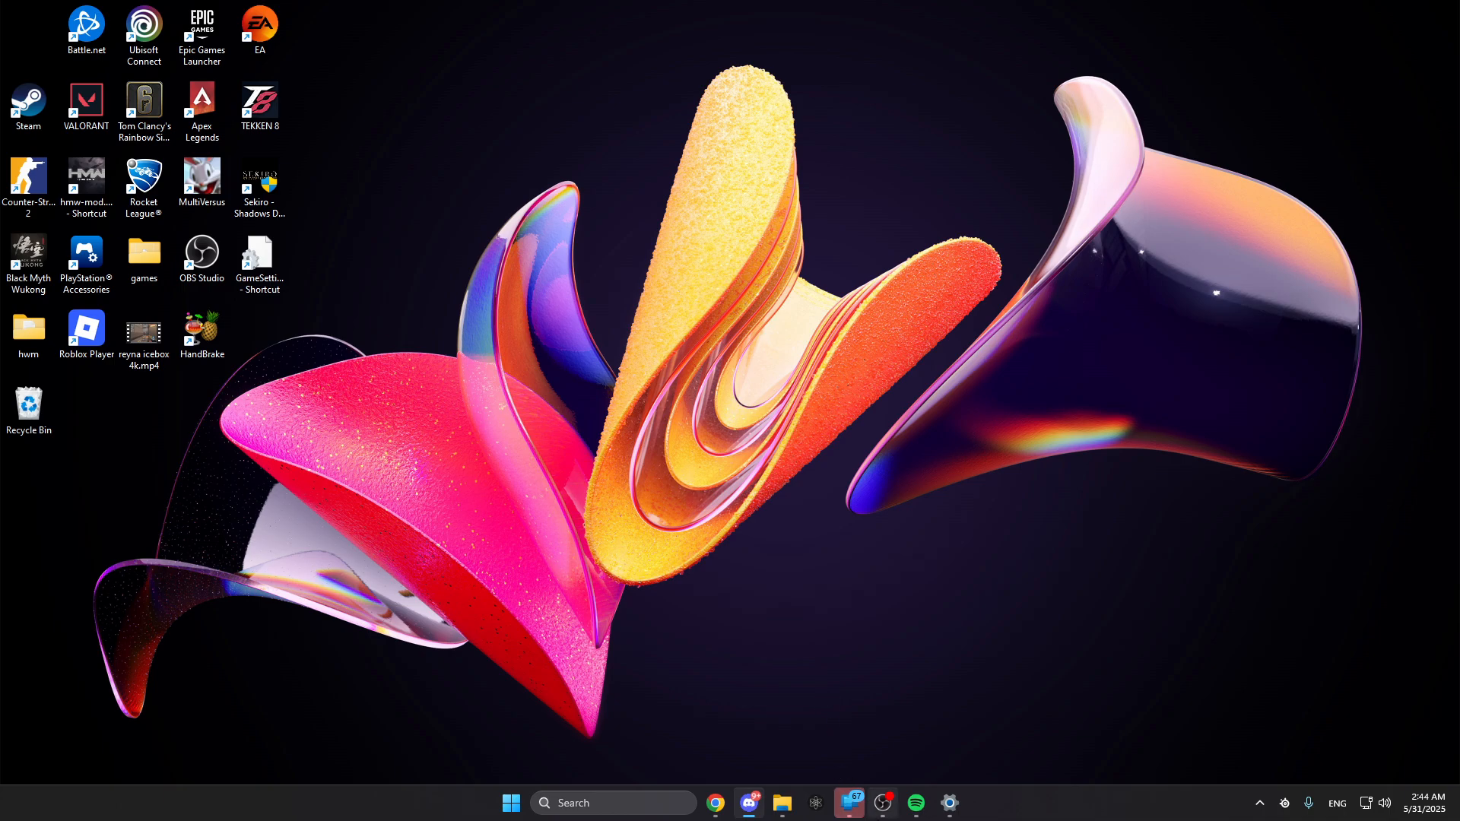
- Switch to OBS Studio to review its audio mixer channels, and view the Sonar mixer in SteelSeries GG before closing it
{"action": "left_click", "coordinate": [883, 803]}
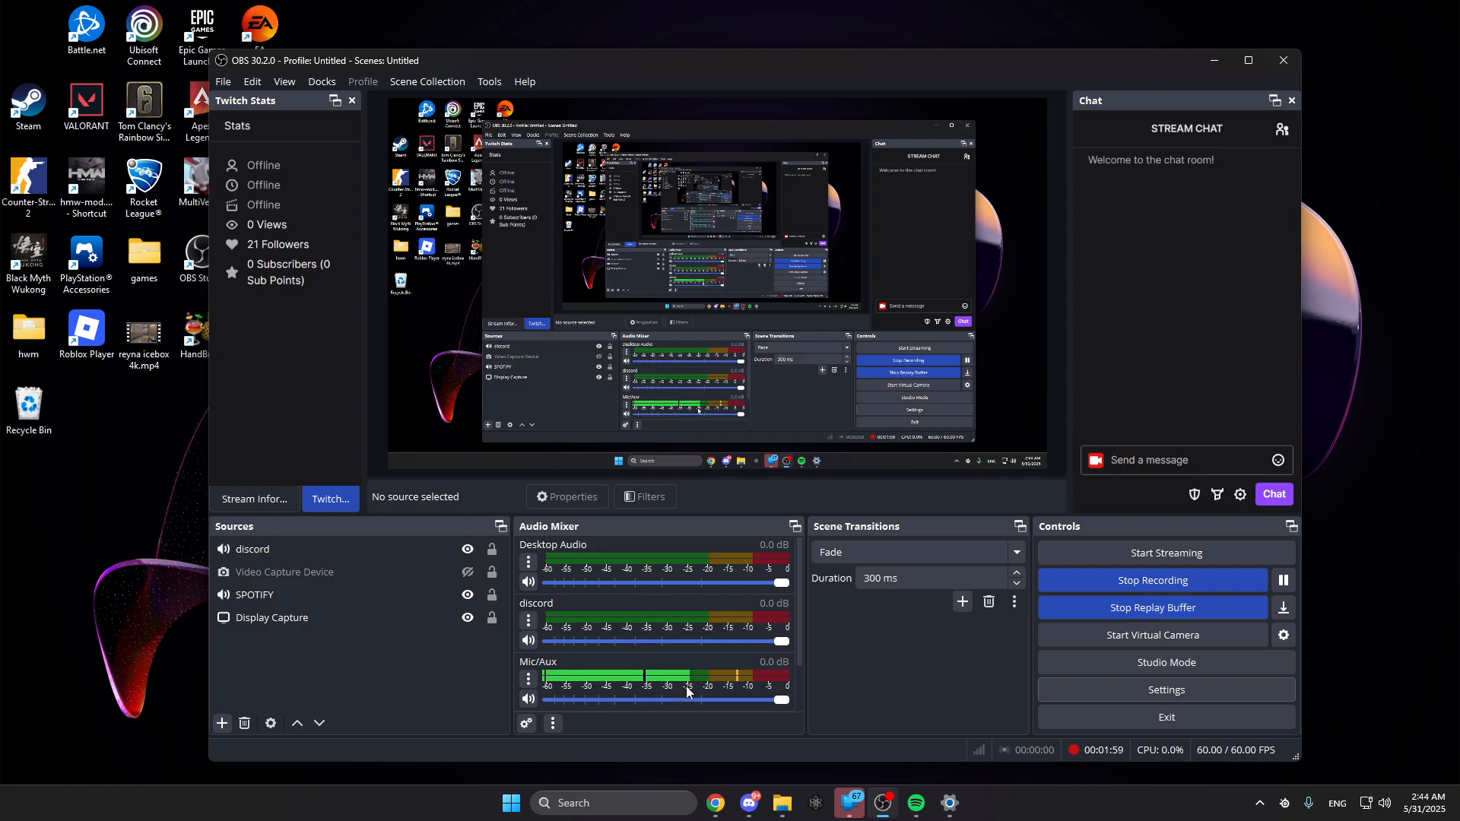
{"action": "scroll", "coordinate": [640, 664], "scroll_direction": "down", "scroll_amount": 2}
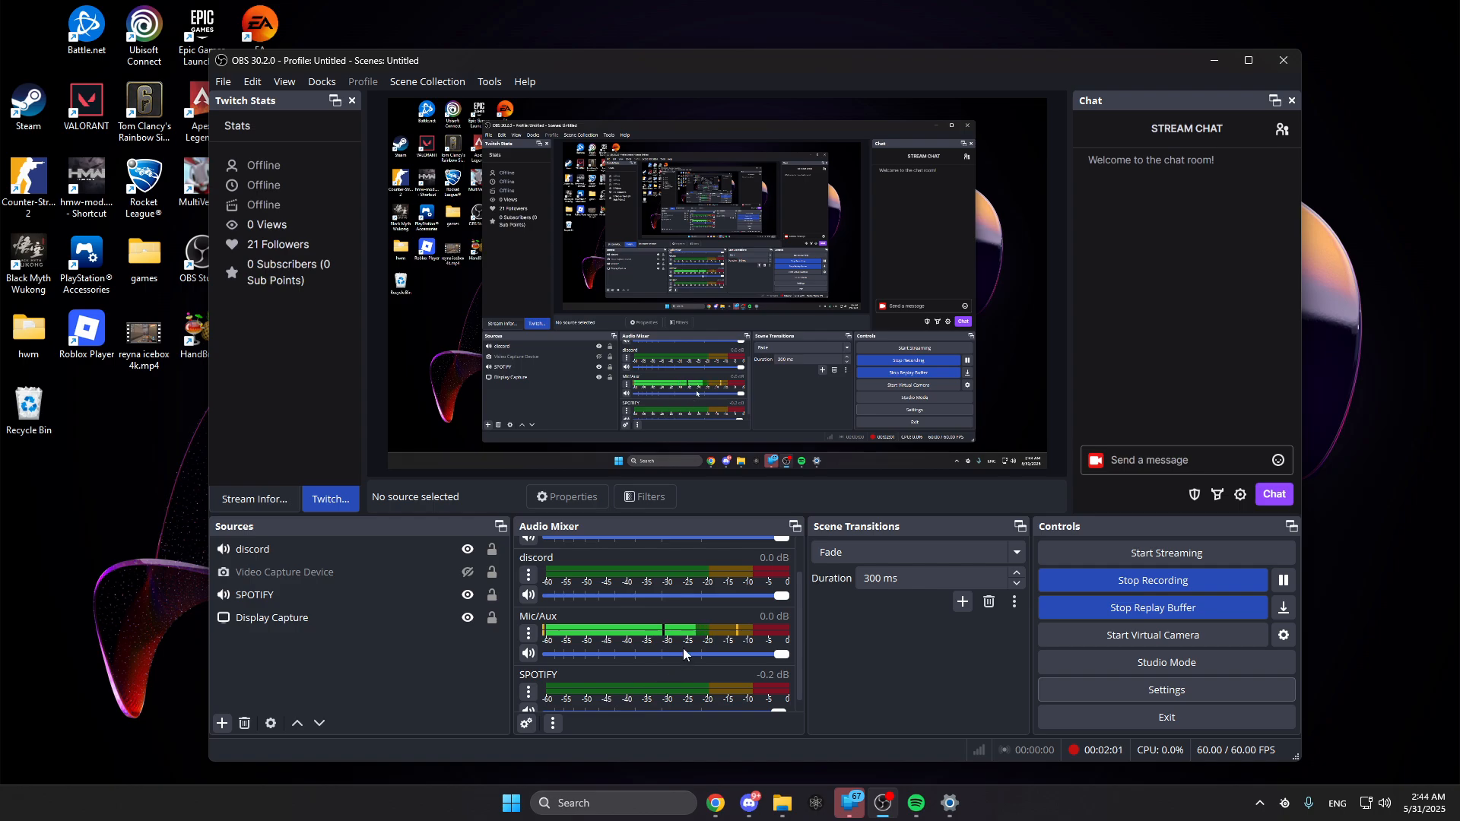
{"action": "scroll", "coordinate": [684, 654], "scroll_direction": "down", "scroll_amount": 1}
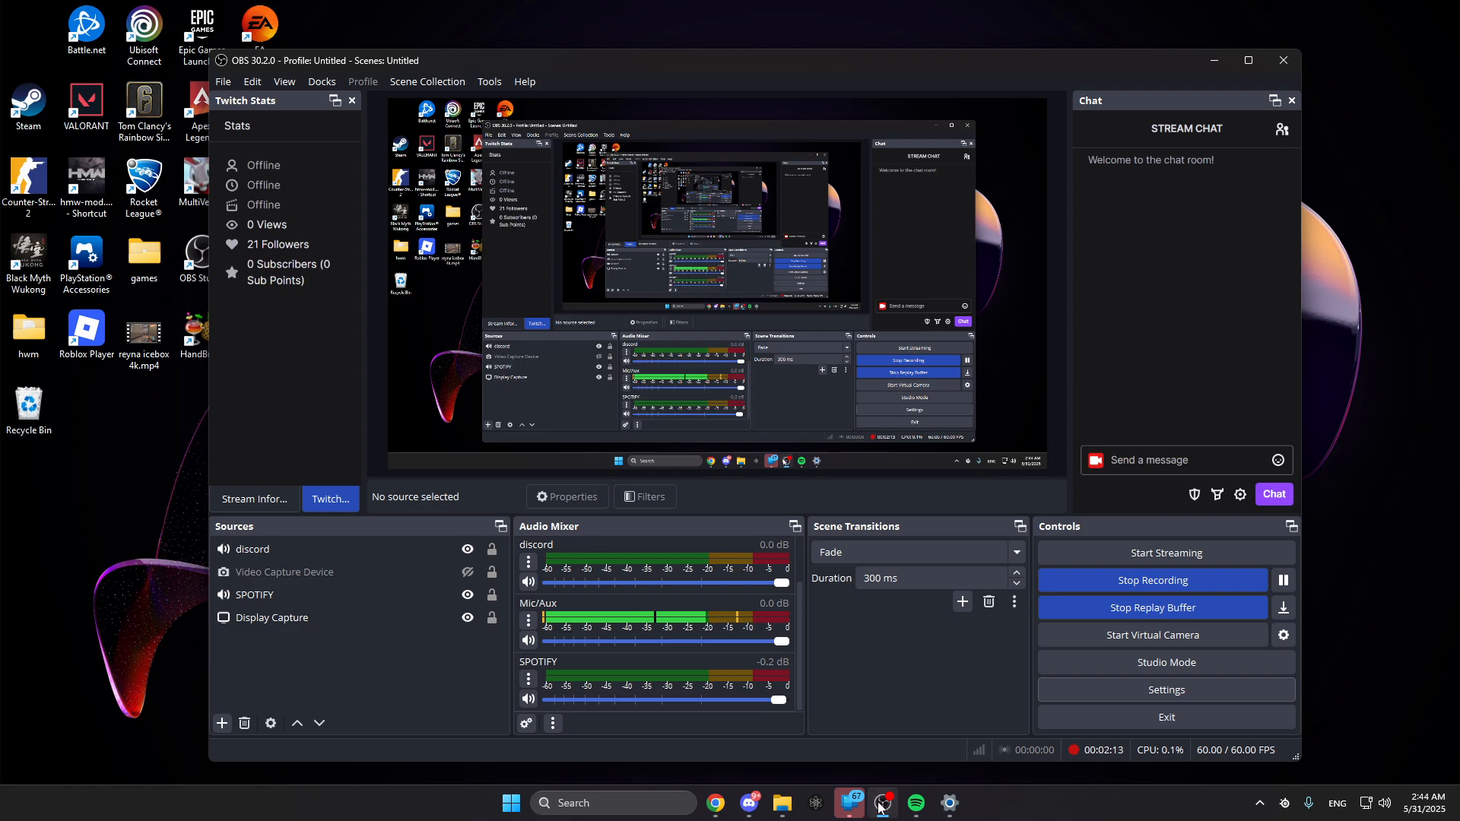
{"action": "mouse_move", "coordinate": [858, 815]}
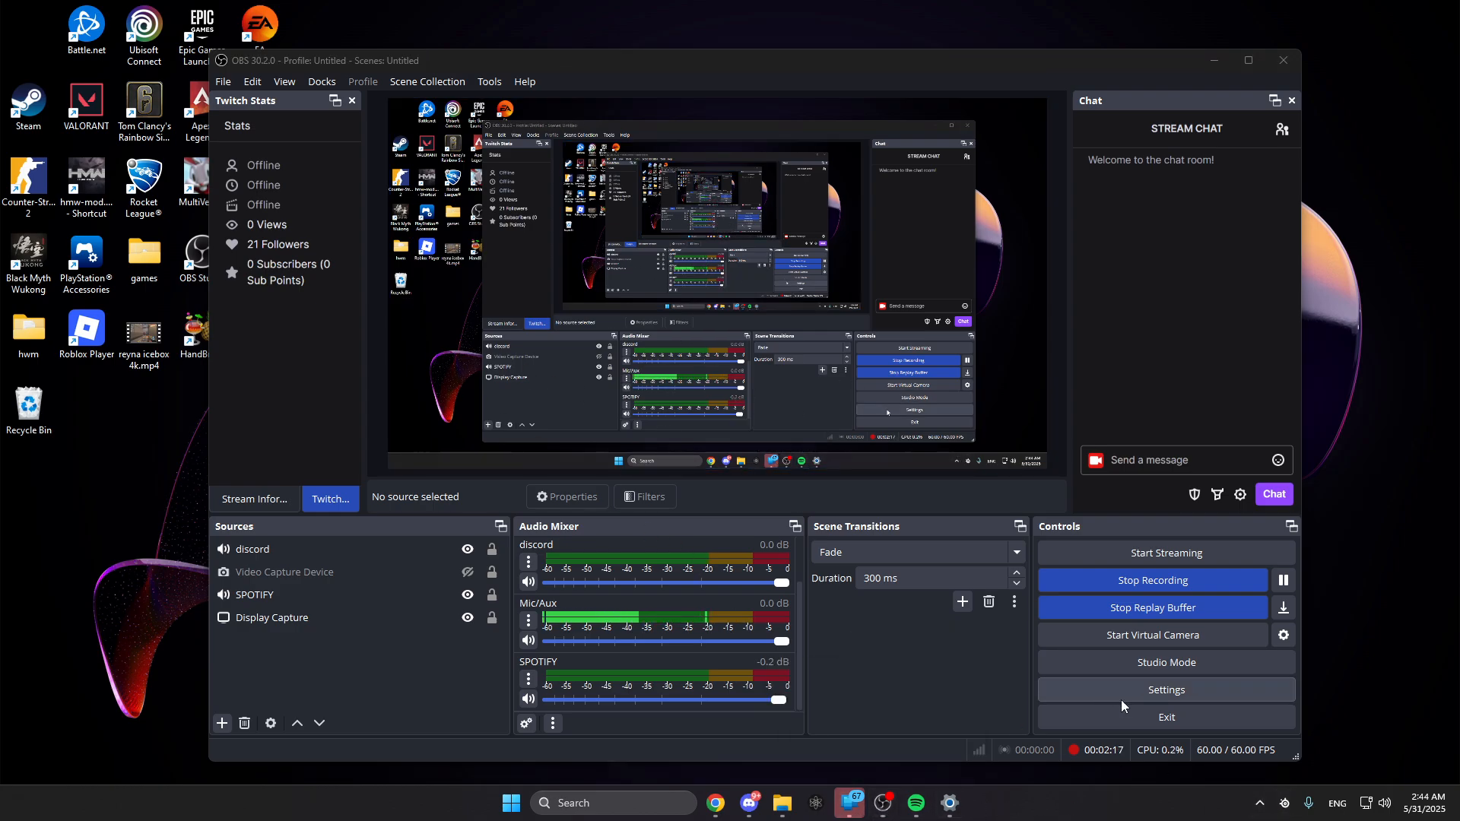
{"action": "left_click", "coordinate": [1287, 804]}
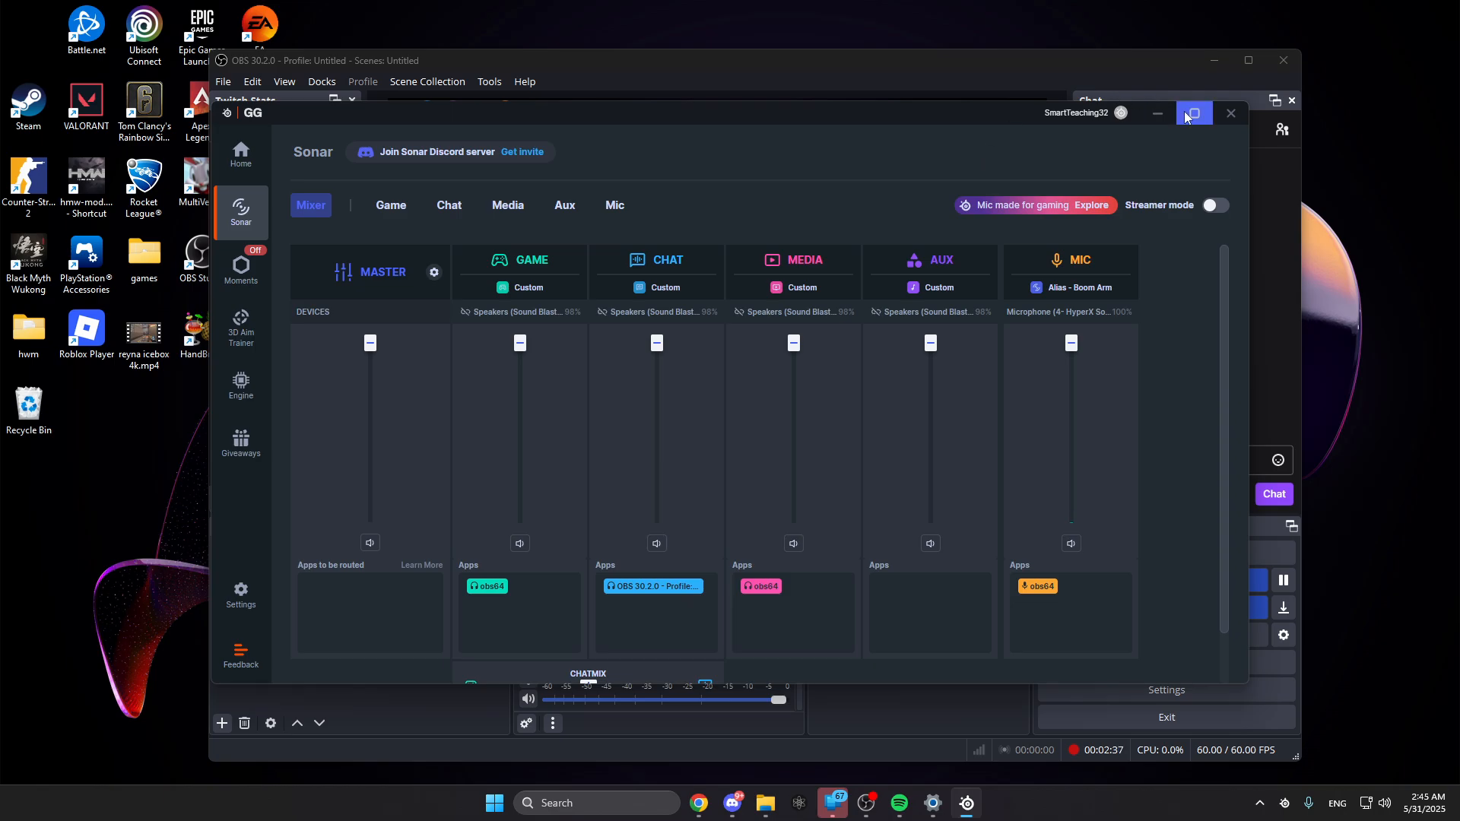
{"action": "left_click", "coordinate": [1230, 114]}
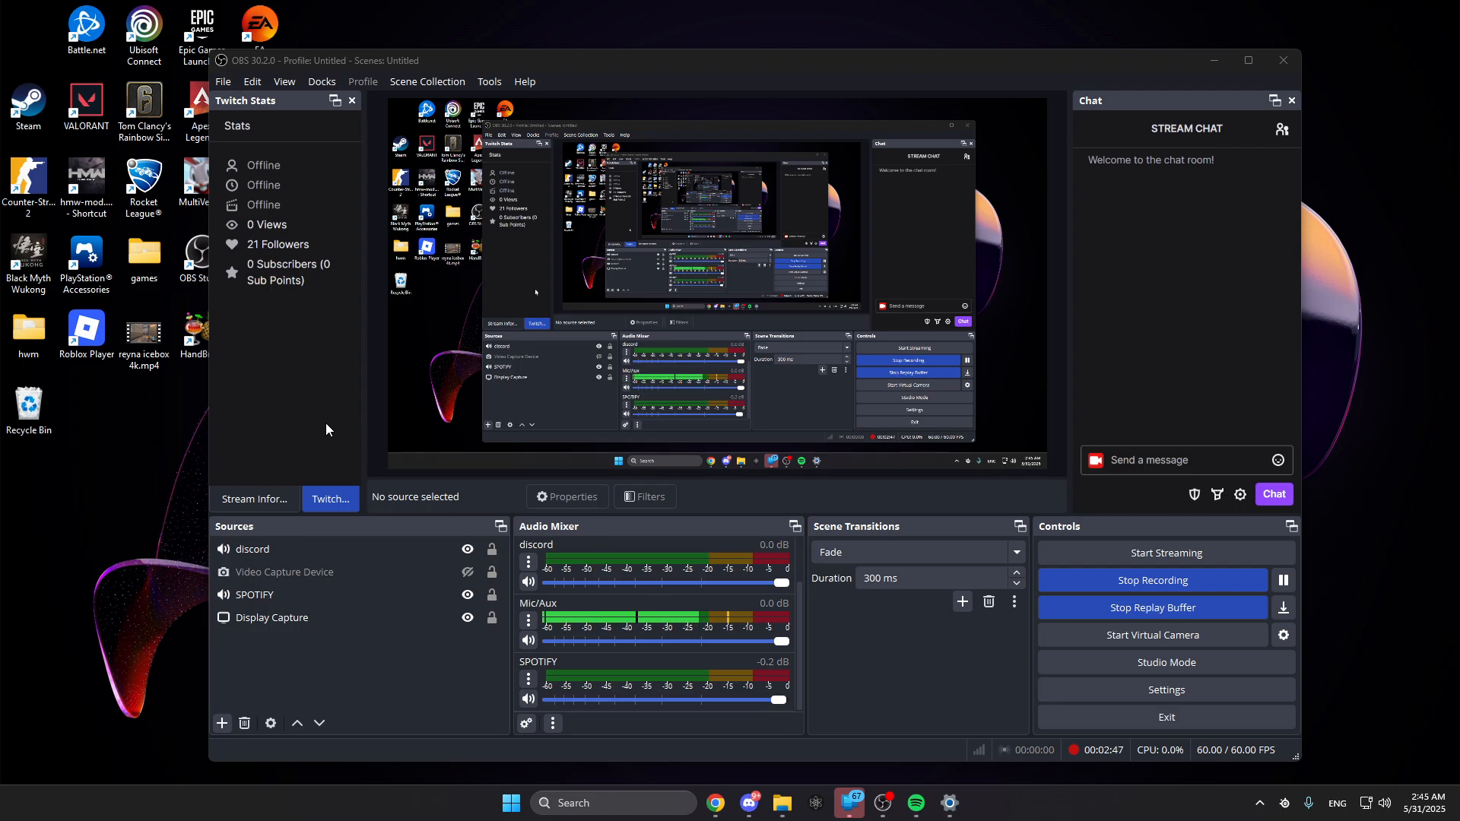
{"action": "left_click", "coordinate": [222, 722]}
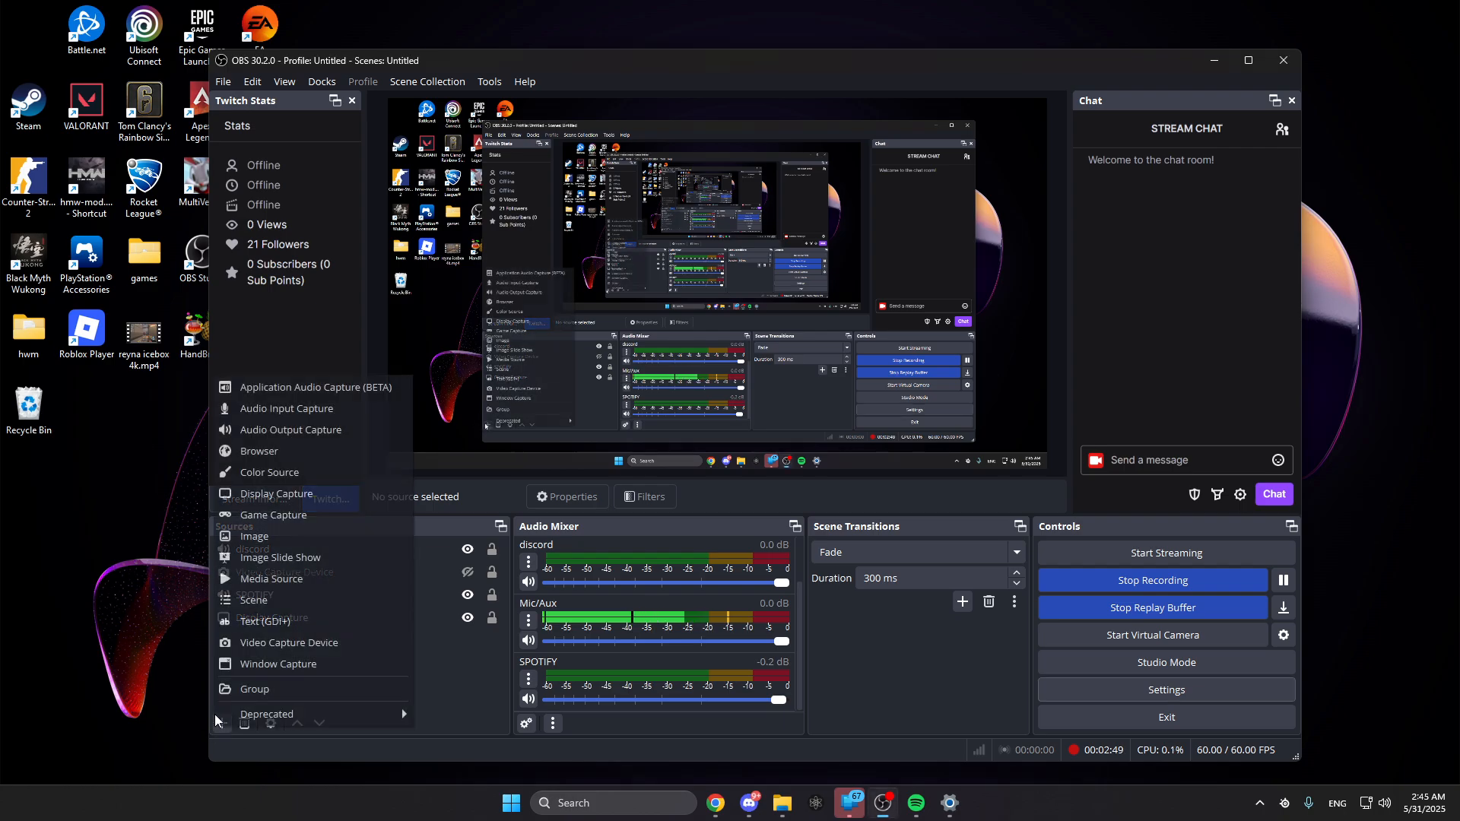
{"action": "left_click", "coordinate": [254, 431]}
{"action": "type", "text": "ERFSDFASFSADFASF"}
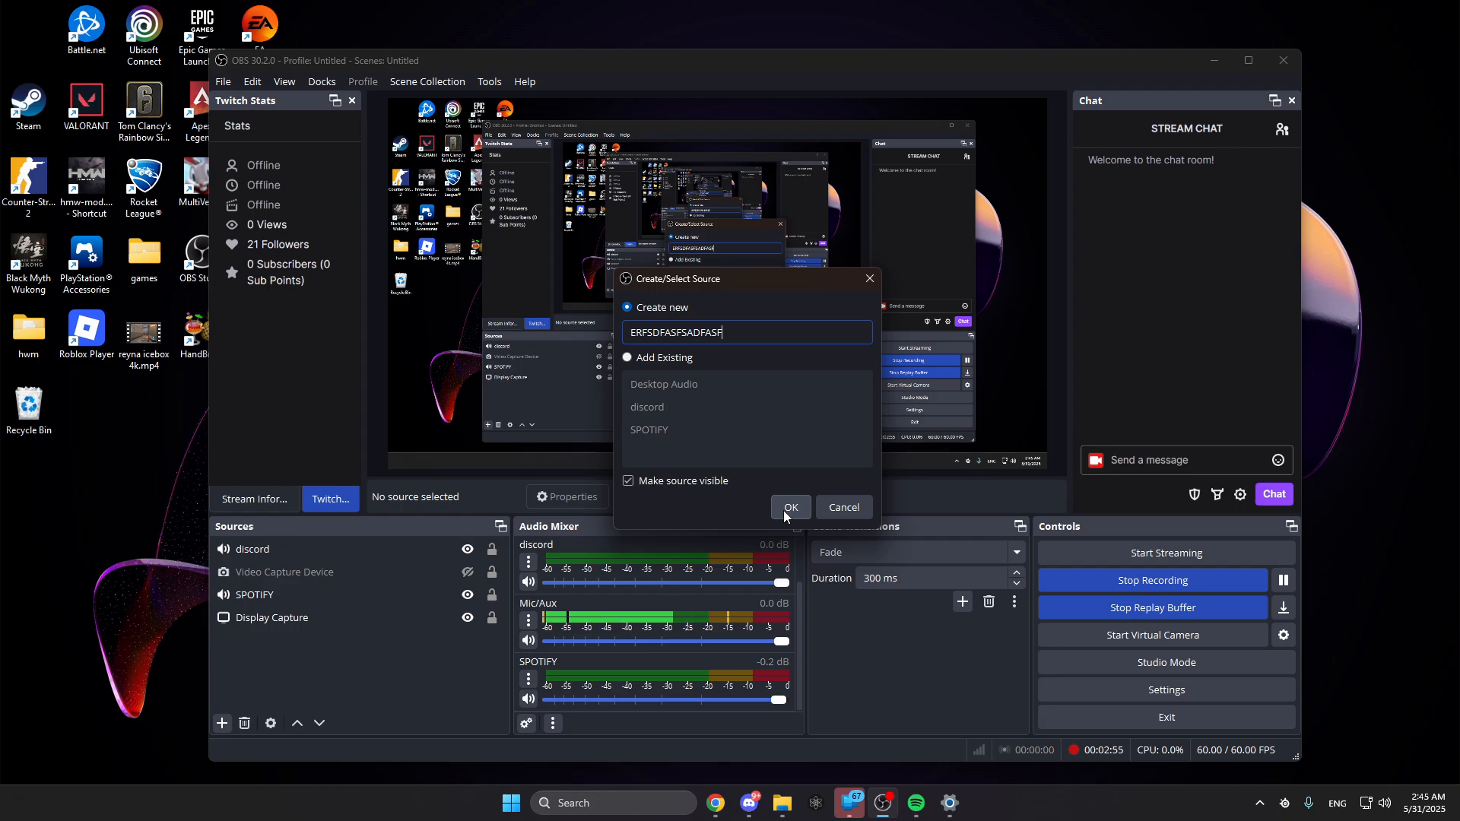
{"action": "left_click", "coordinate": [844, 507]}
{"action": "left_click", "coordinate": [482, 621]}
{"action": "left_click", "coordinate": [293, 639]}
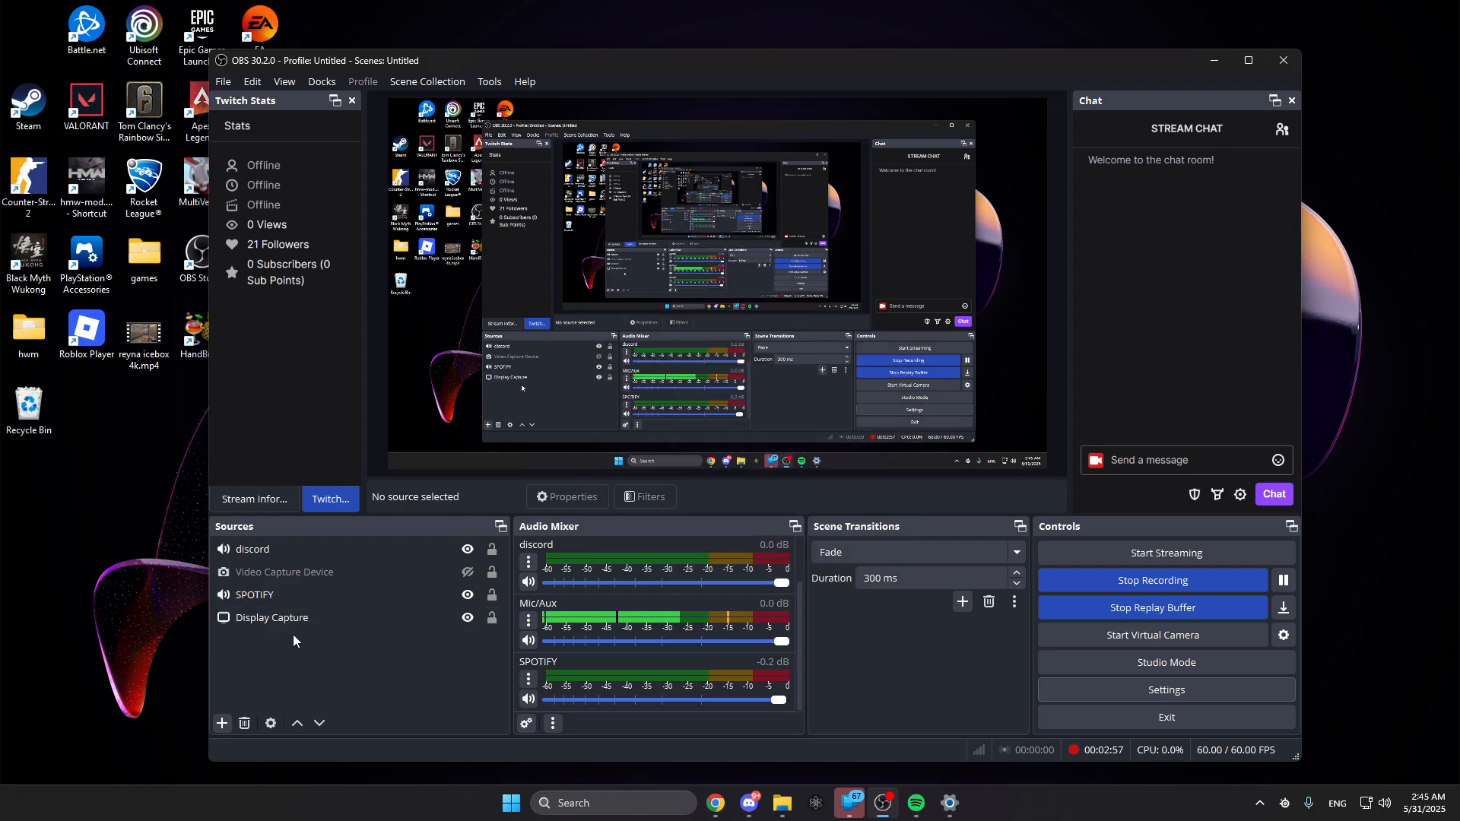
- Set the SPOTIFY source's audio device to SteelSeries Sonar - Media (SteelSeries Sonar Virtual Audio Device)
{"action": "left_click", "coordinate": [327, 595]}
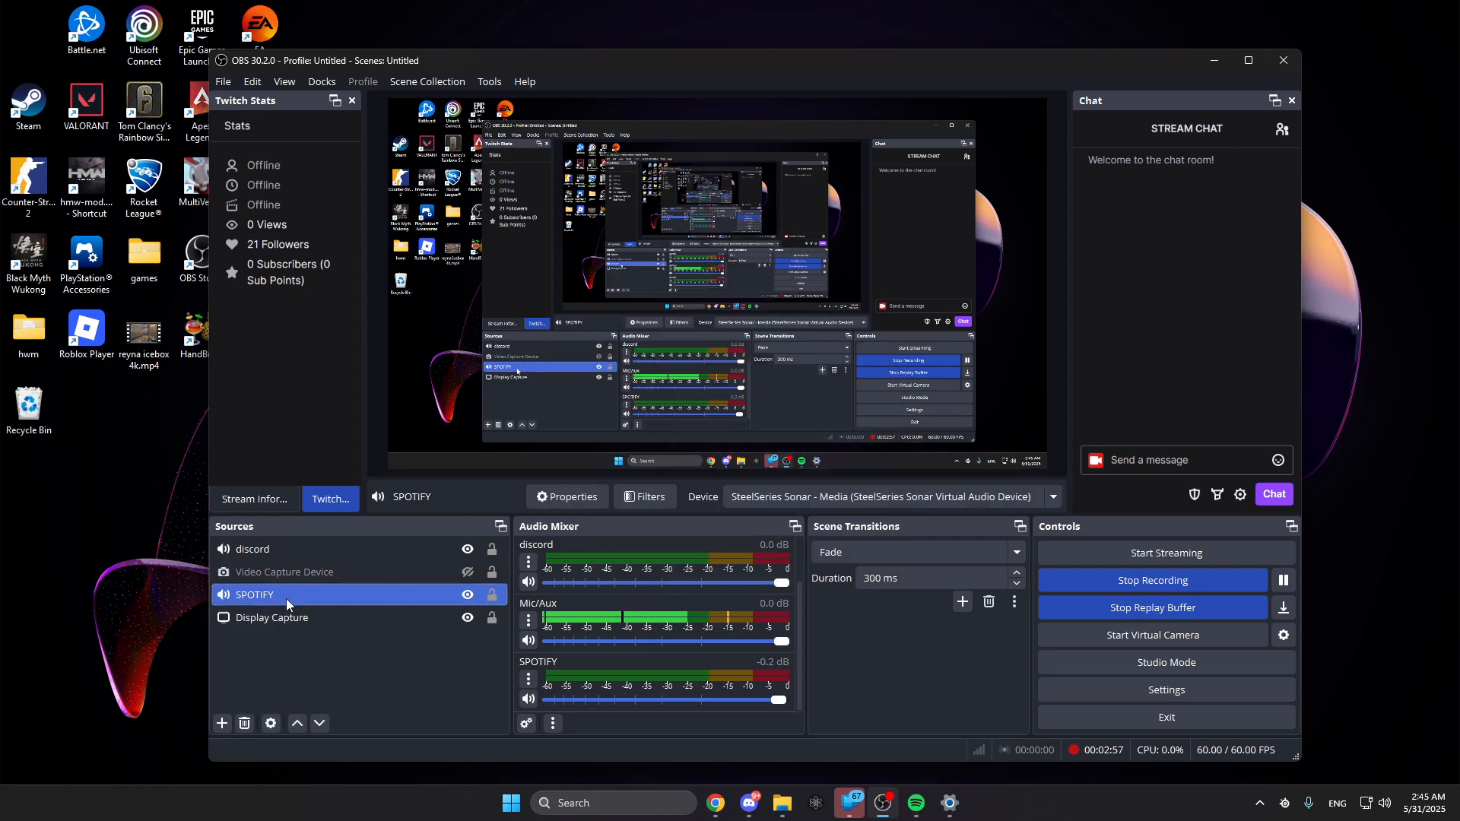
{"action": "left_click", "coordinate": [550, 498]}
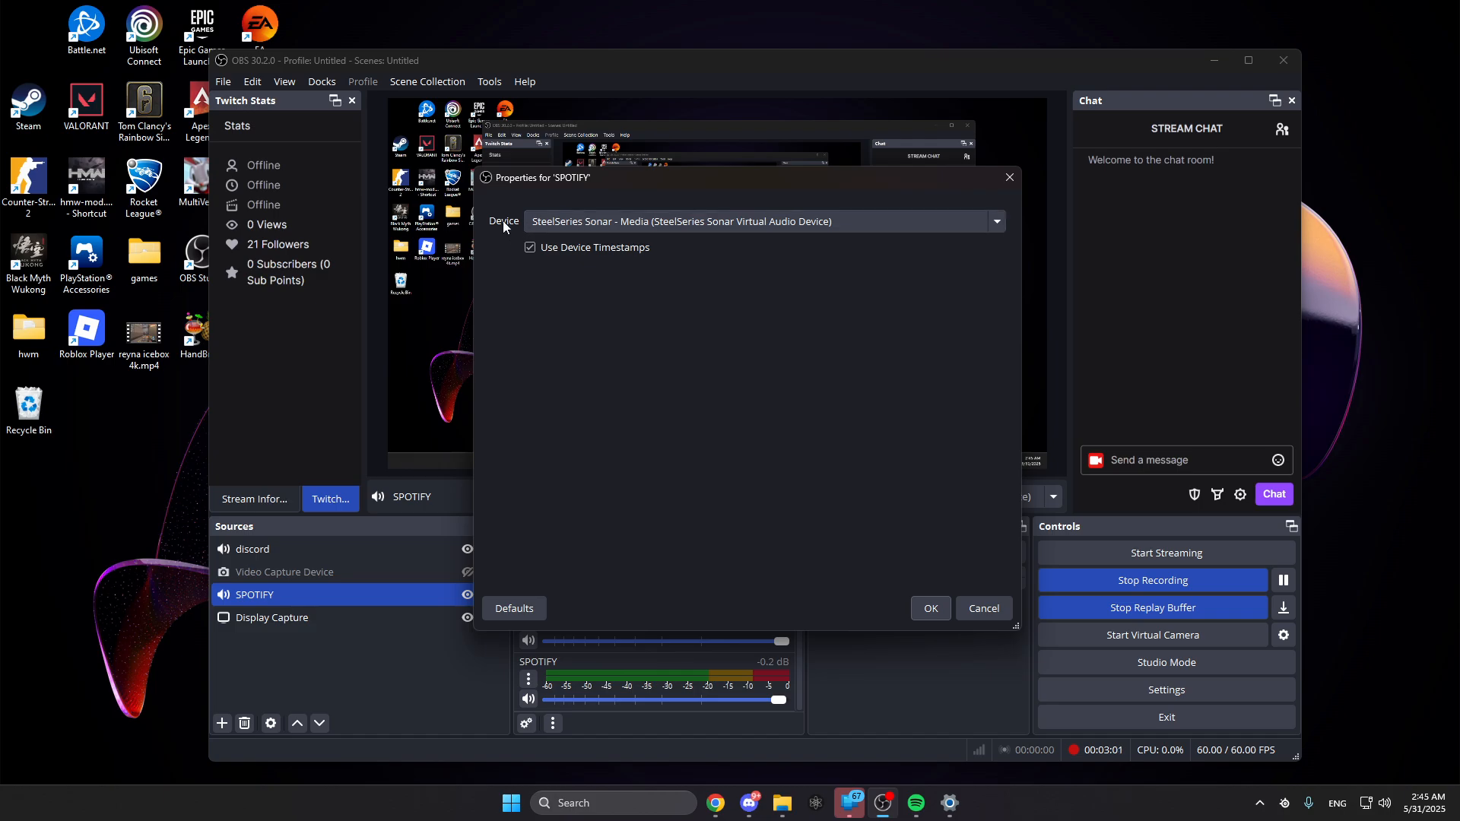
{"action": "left_click", "coordinate": [590, 222]}
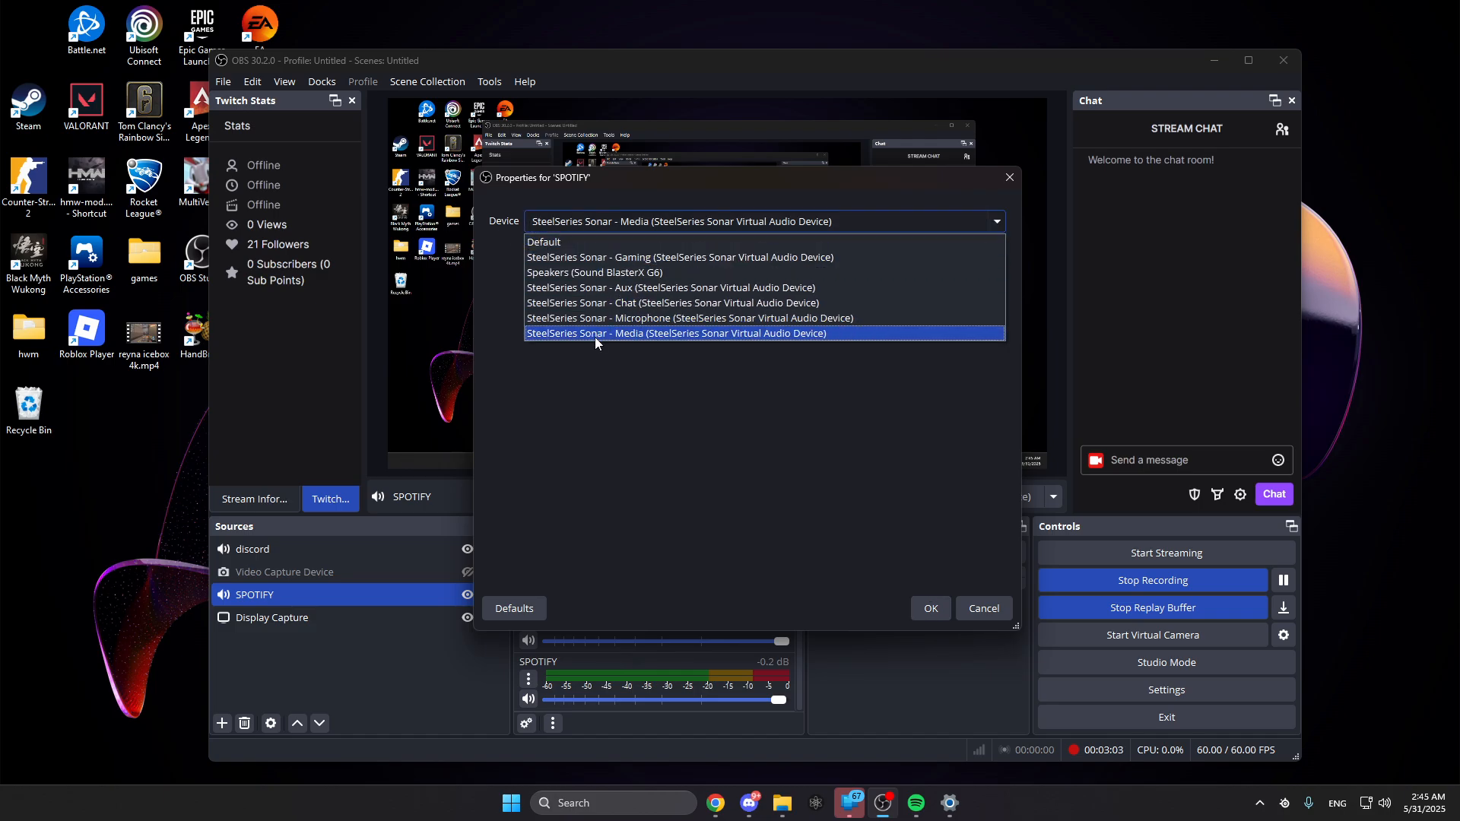
{"action": "left_click", "coordinate": [634, 335]}
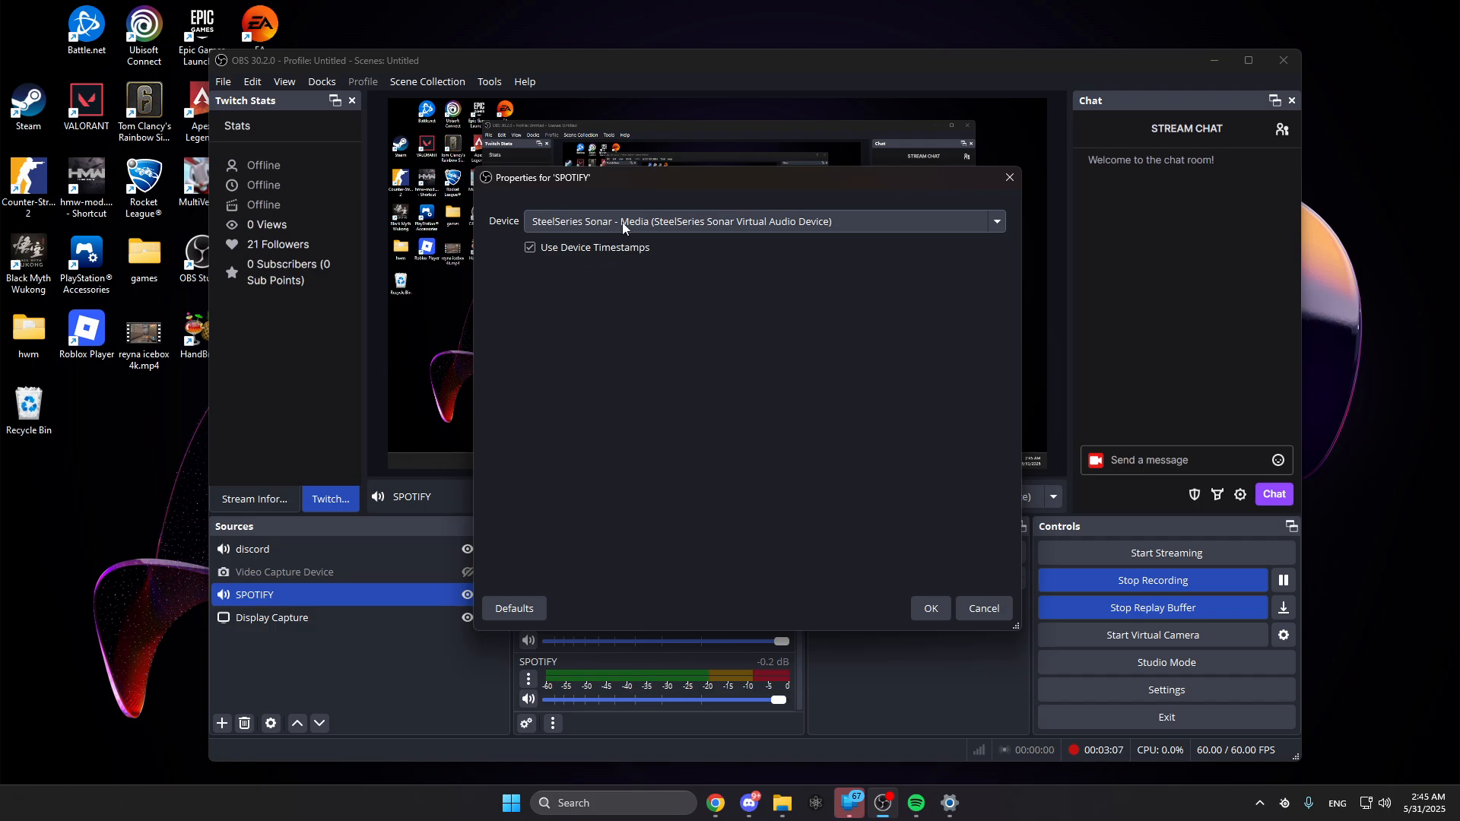
{"action": "left_click", "coordinate": [931, 609]}
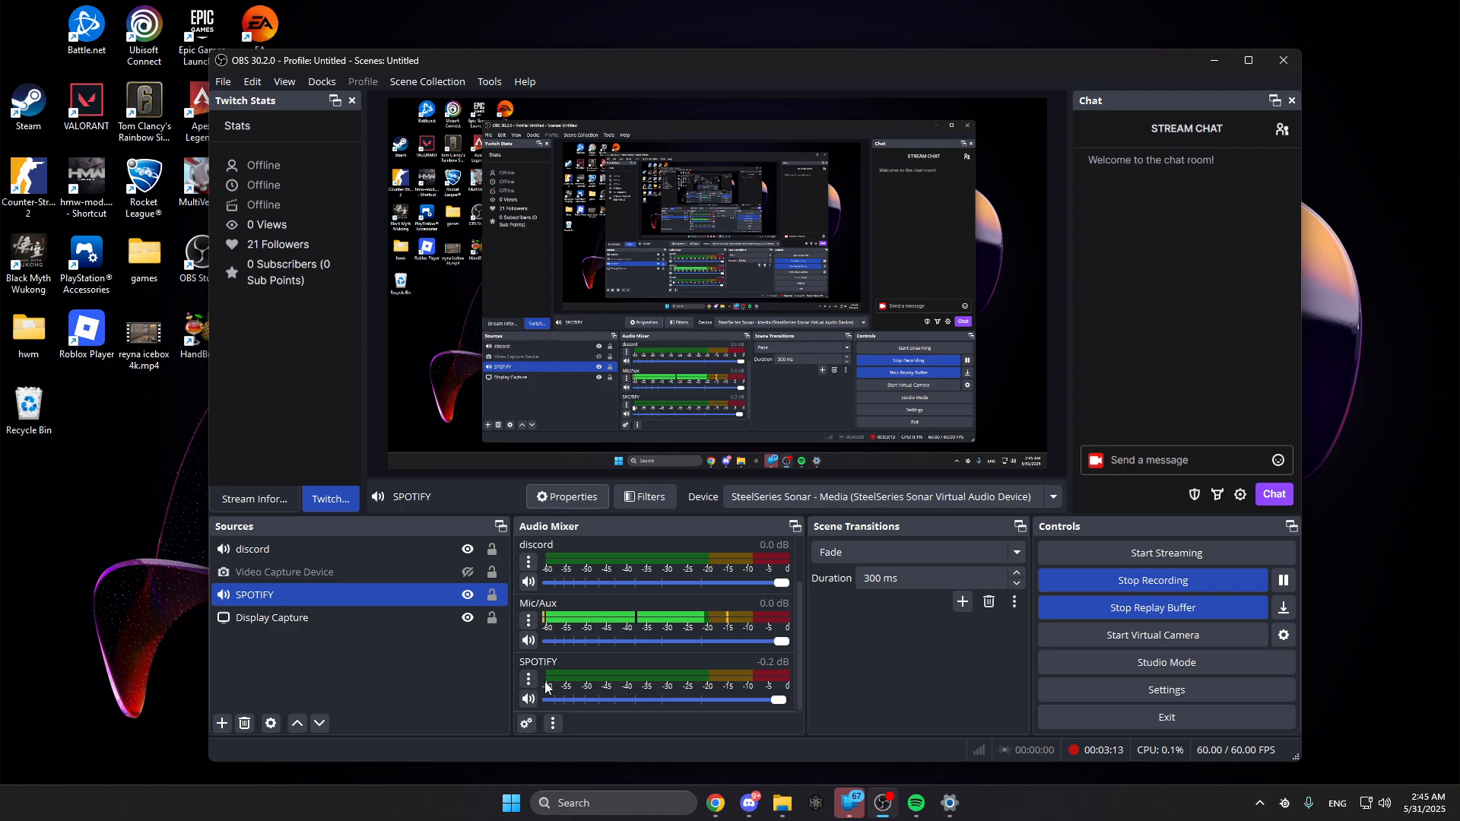
- Look through the audio mixer channels, from Desktop Audio to SPOTIFY
{"action": "scroll", "coordinate": [608, 677], "scroll_direction": "up", "scroll_amount": 1}
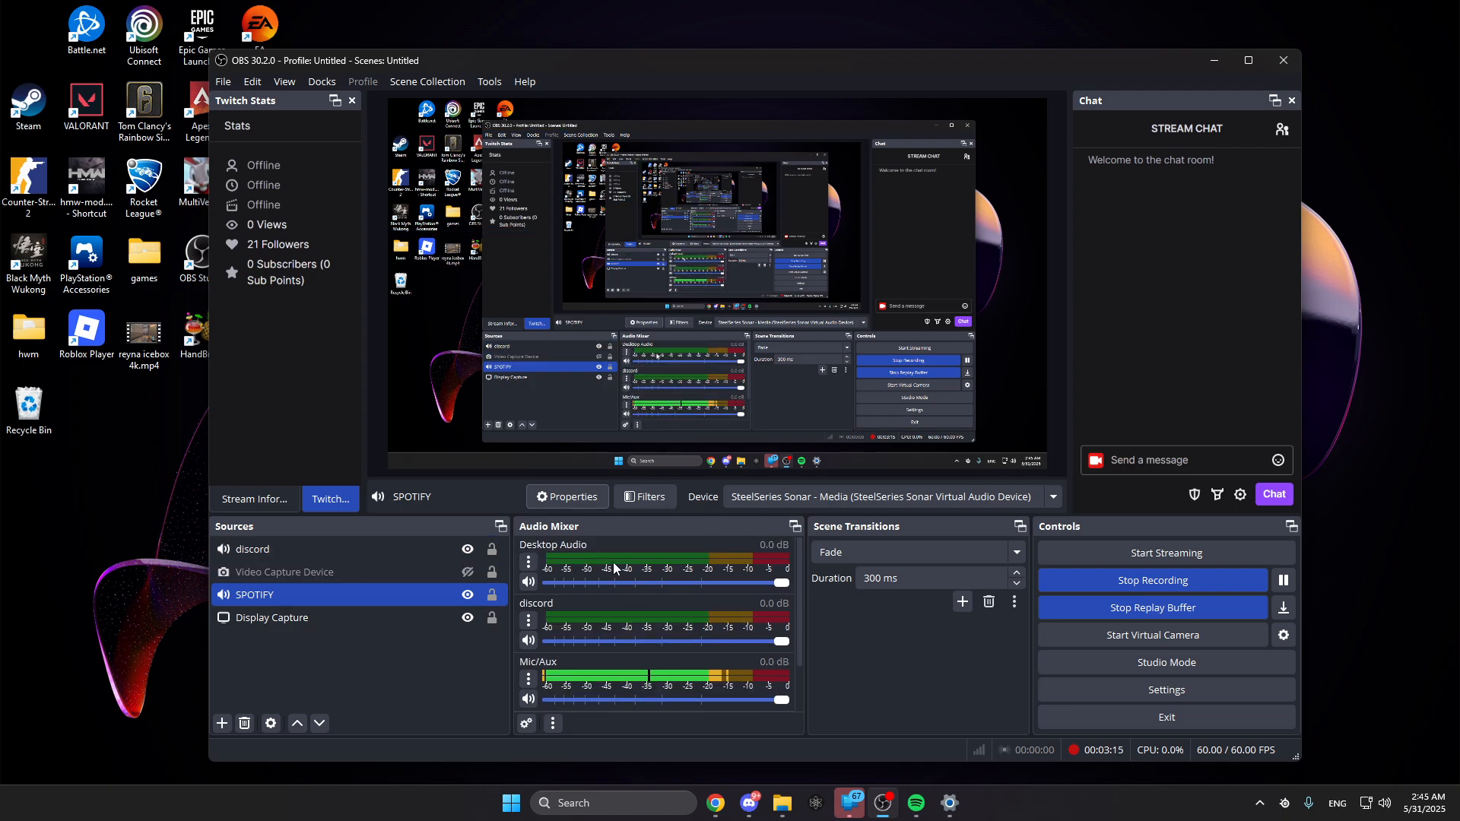
{"action": "scroll", "coordinate": [603, 566], "scroll_direction": "down", "scroll_amount": 2}
{"action": "scroll", "coordinate": [597, 573], "scroll_direction": "up", "scroll_amount": 2}
{"action": "scroll", "coordinate": [589, 563], "scroll_direction": "down", "scroll_amount": 1}
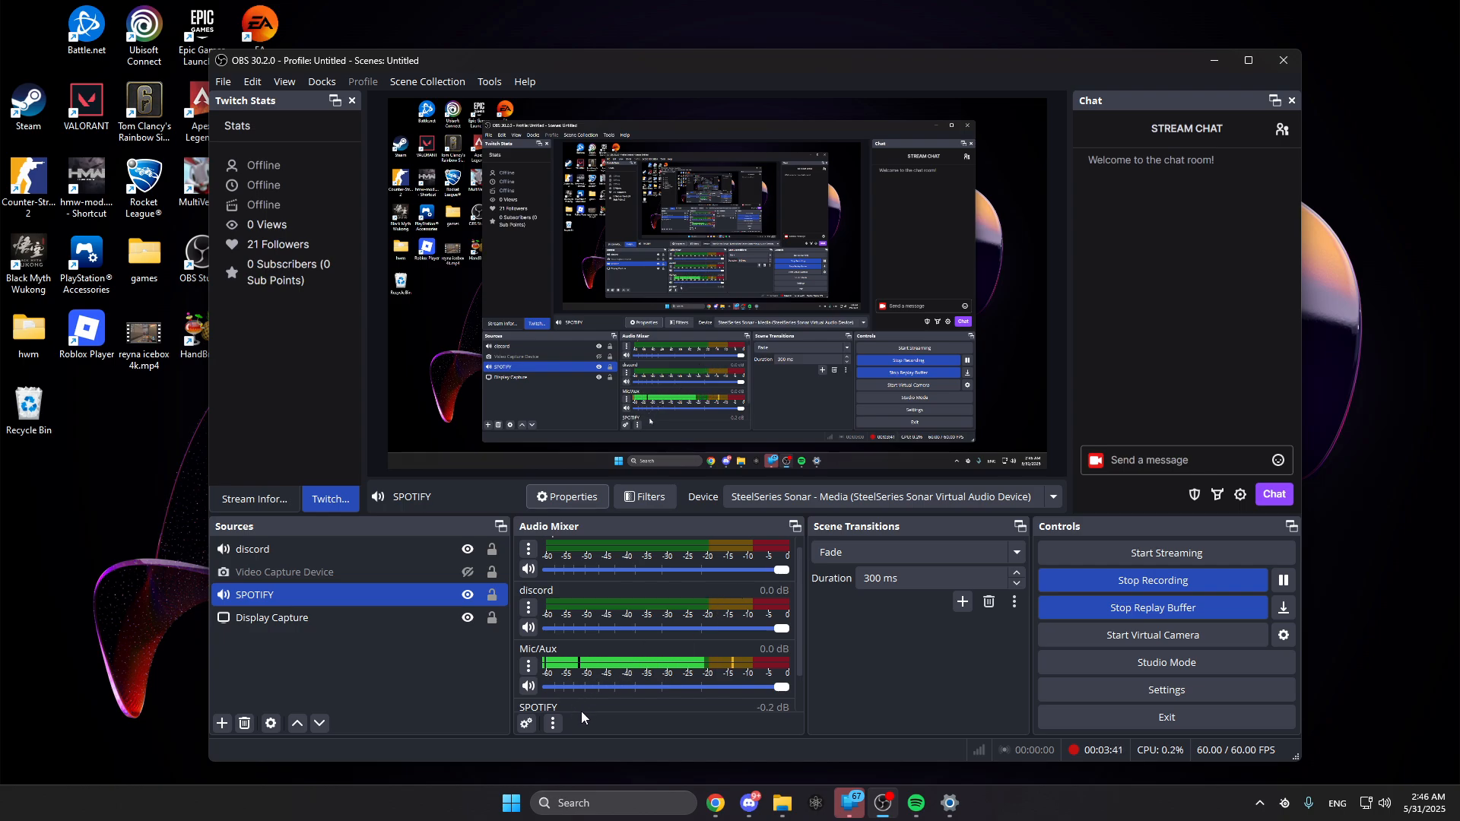
- Review the audio tracks in the recording output settings and each source's track assignments in Advanced Audio Properties, closing both dialogs
{"action": "left_click", "coordinate": [1088, 689]}
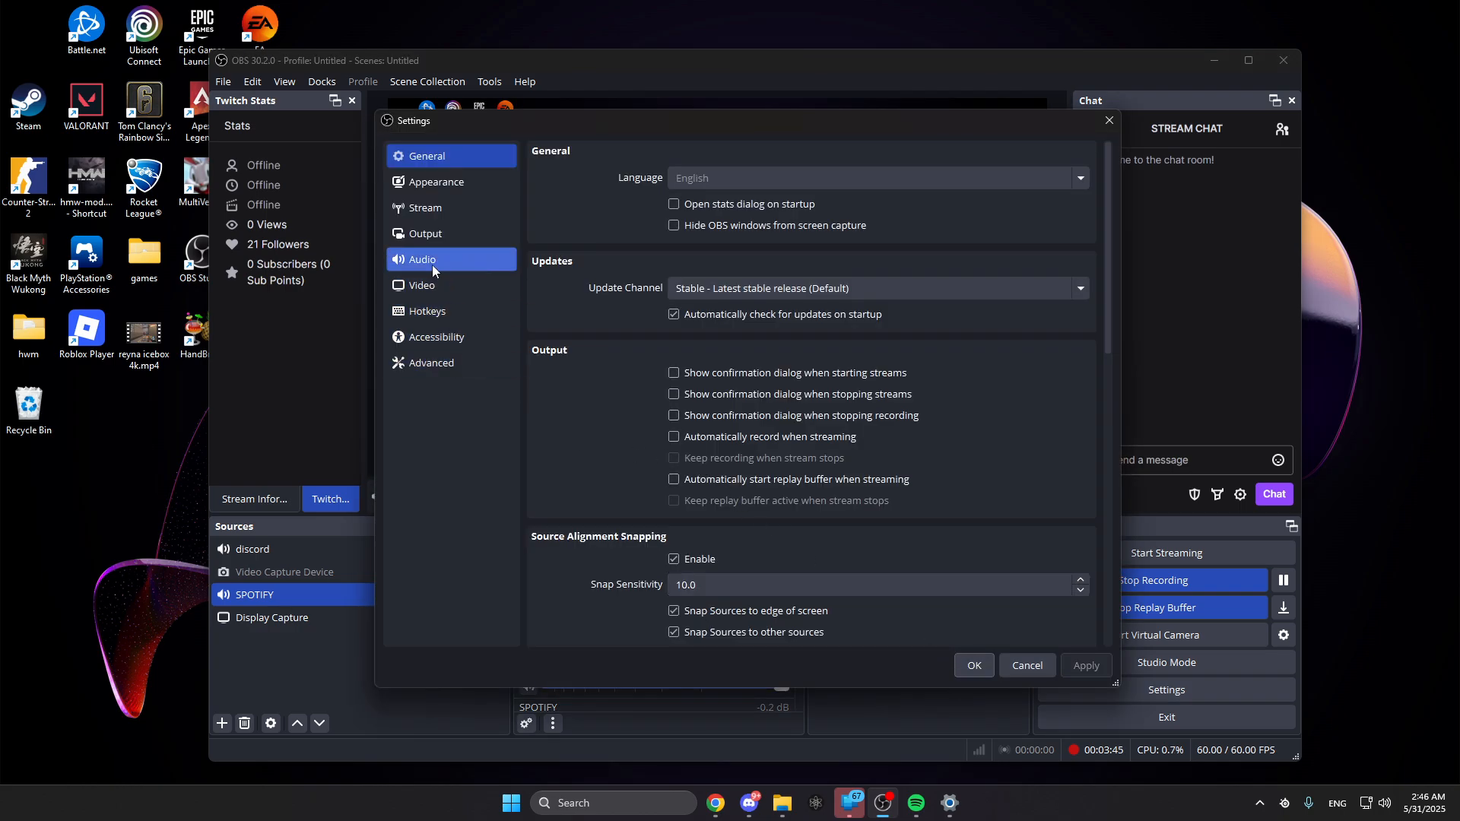
{"action": "left_click", "coordinate": [434, 236]}
{"action": "scroll", "coordinate": [661, 396], "scroll_direction": "down", "scroll_amount": 2}
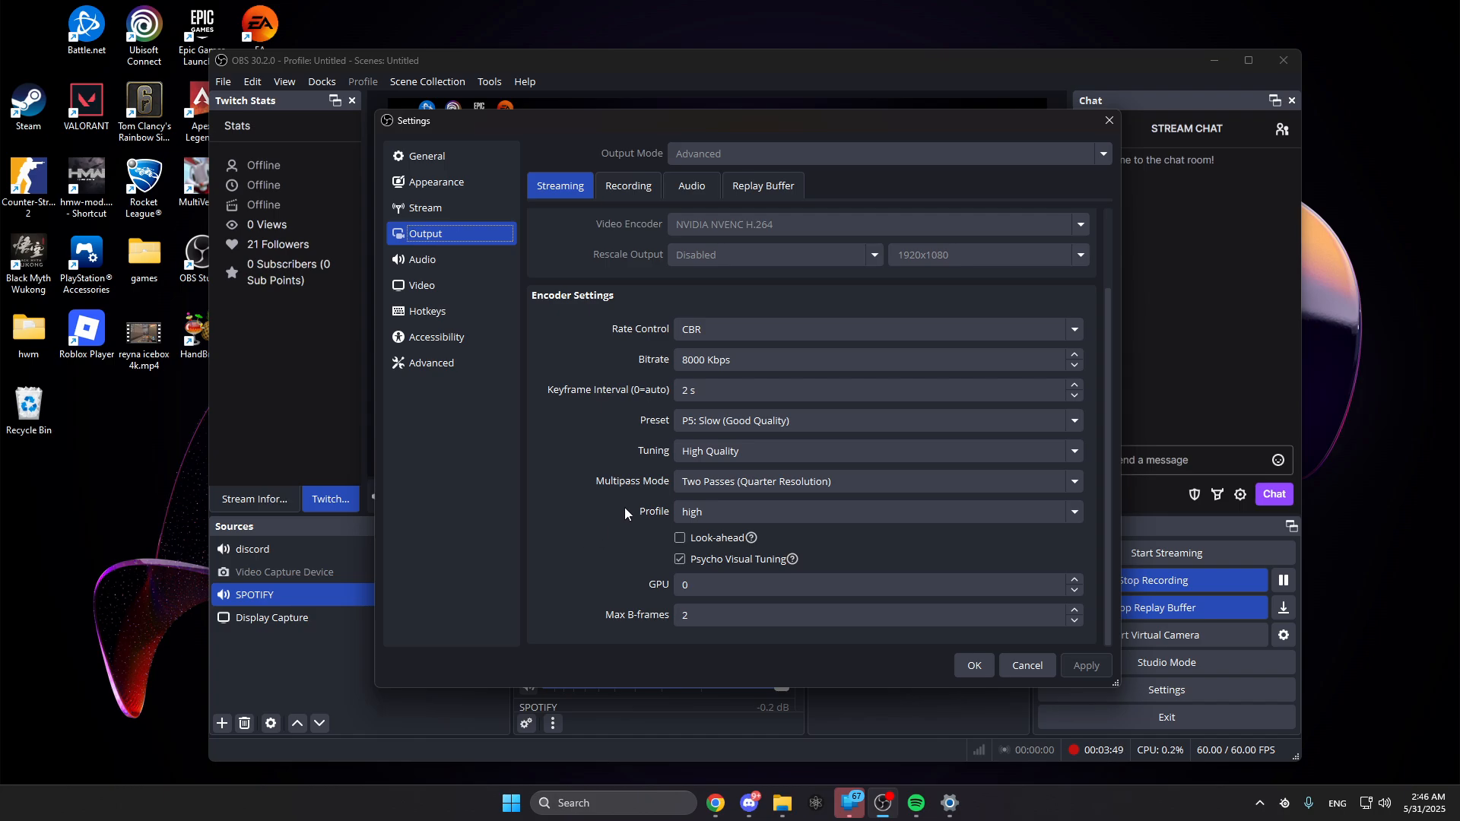
{"action": "scroll", "coordinate": [620, 456], "scroll_direction": "up", "scroll_amount": 2}
{"action": "left_click", "coordinate": [628, 185]}
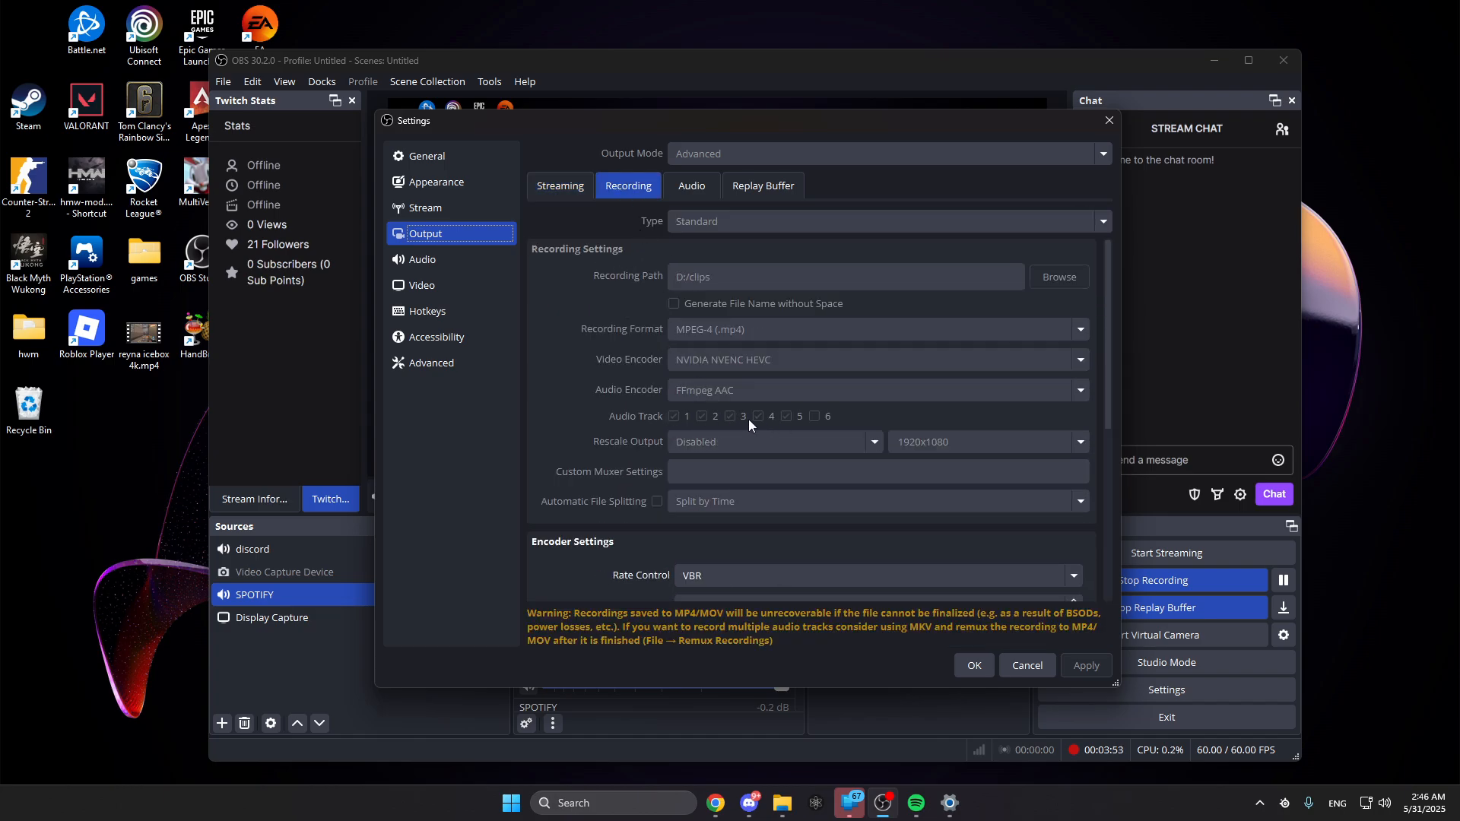
{"action": "left_click", "coordinate": [975, 665]}
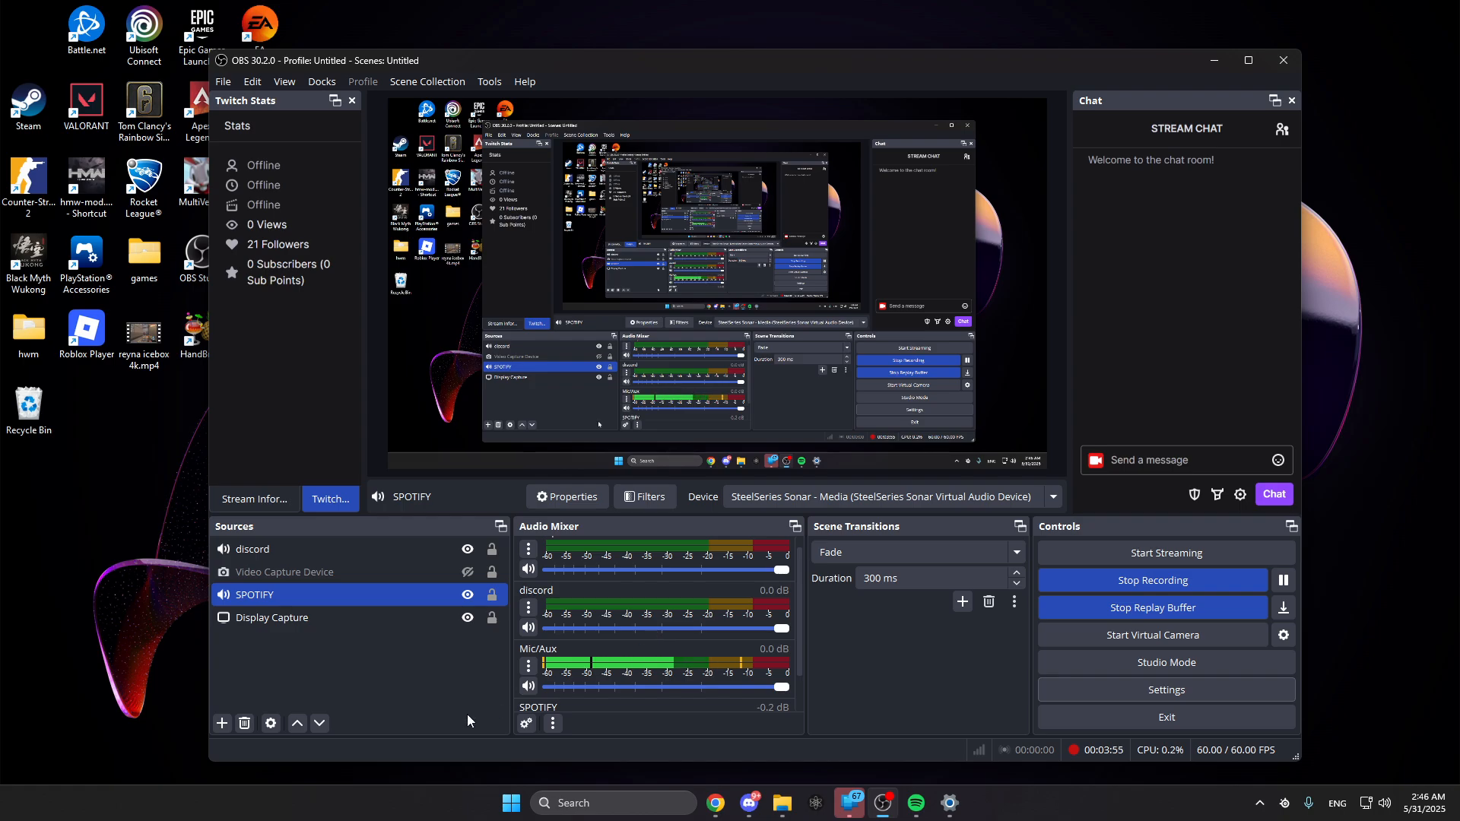
{"action": "left_click", "coordinate": [525, 725]}
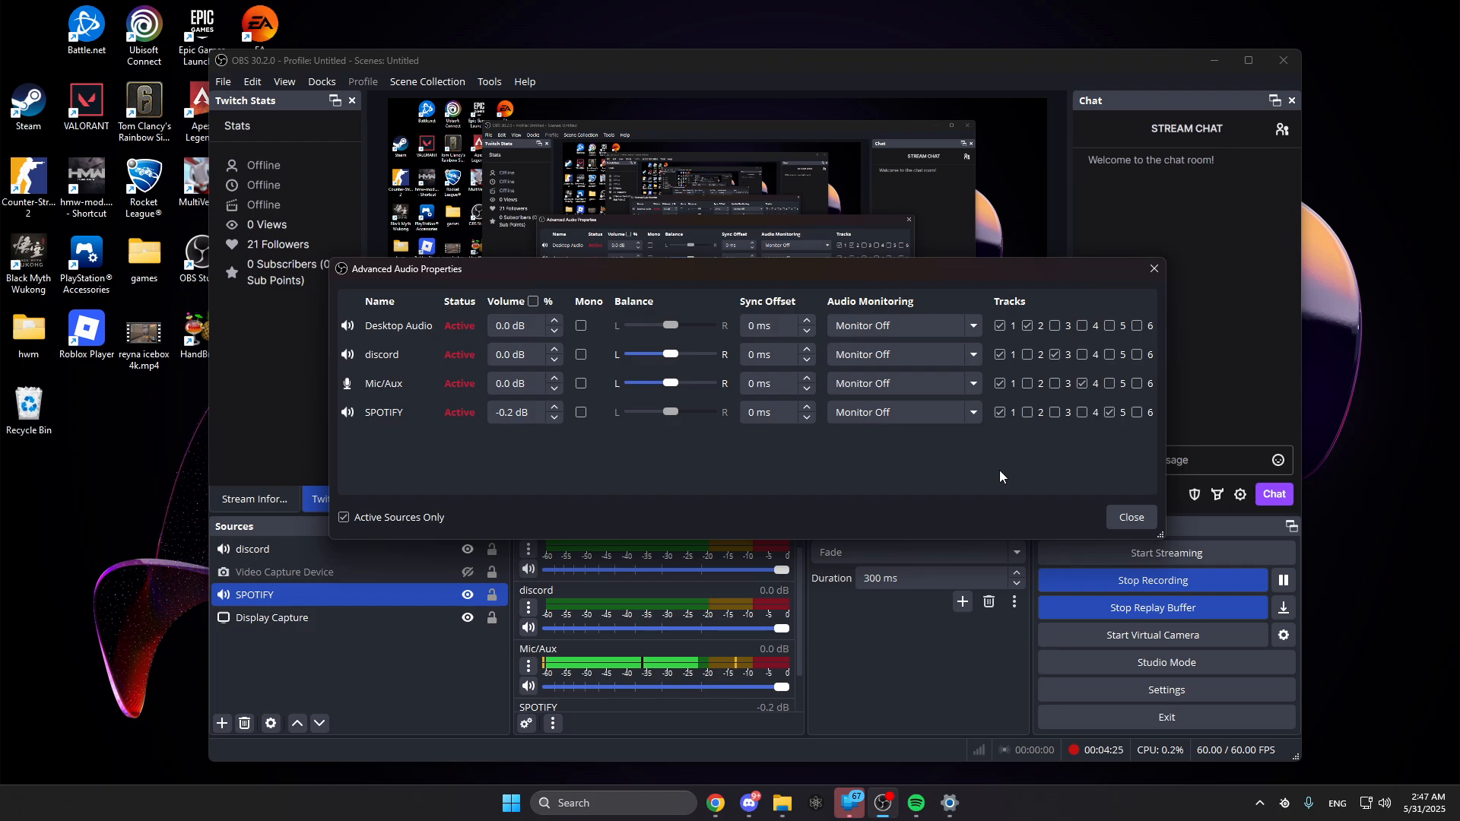
{"action": "left_click", "coordinate": [1124, 517]}
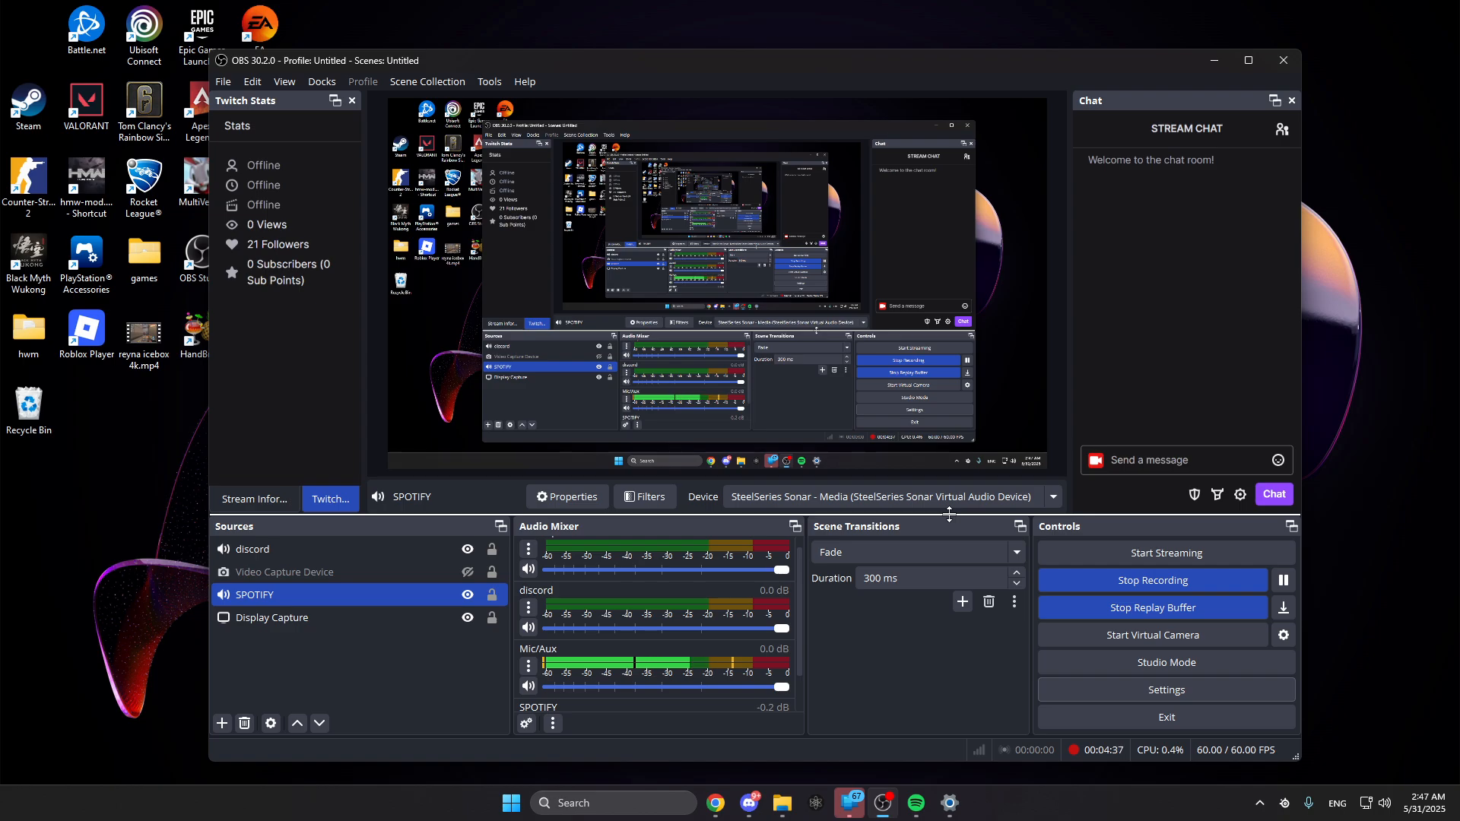
- View the source types that can be added to the scene, and dismiss the list without adding one
{"action": "left_click", "coordinate": [321, 639]}
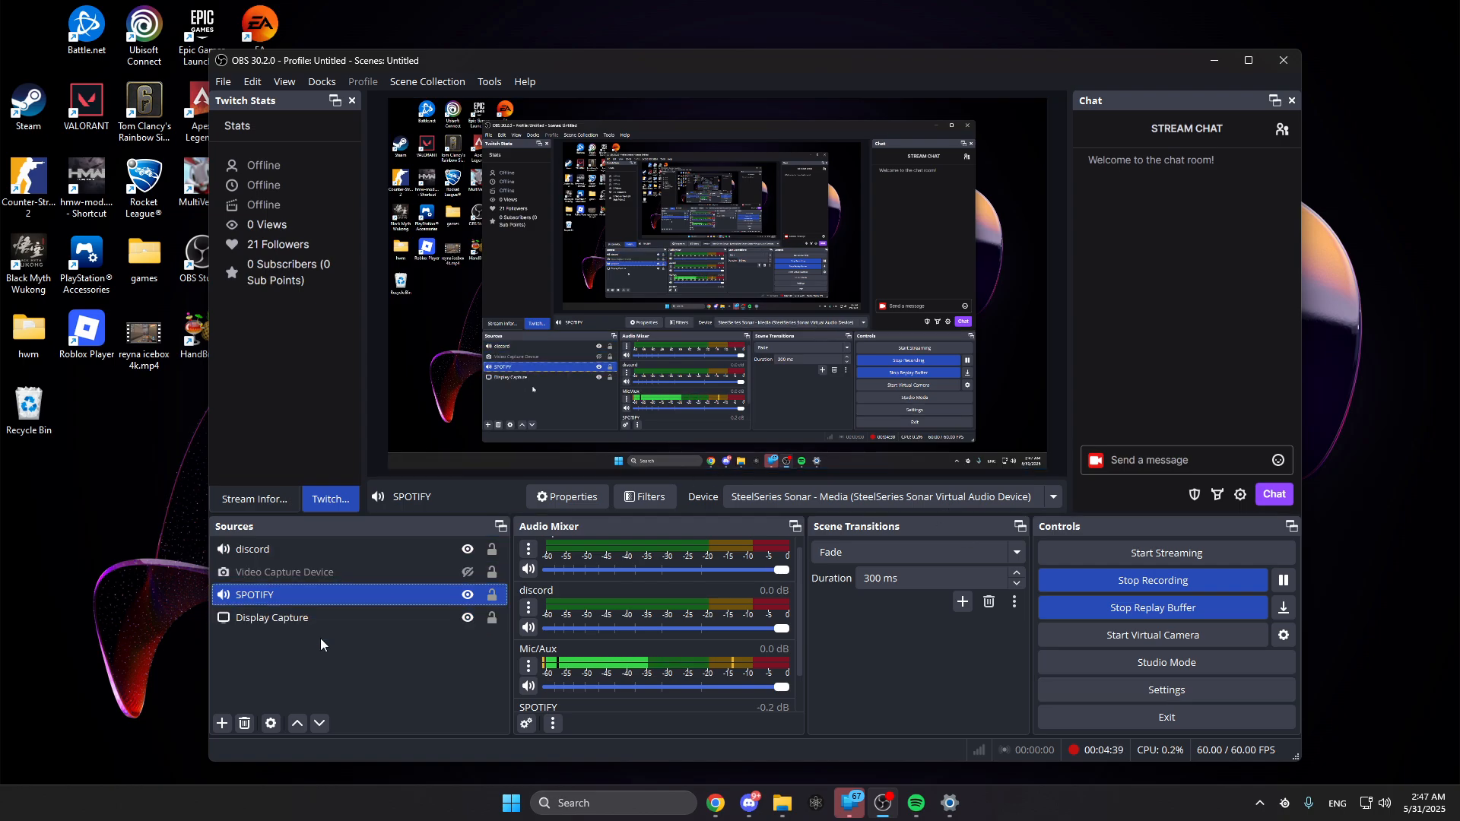
{"action": "left_click", "coordinate": [275, 625]}
{"action": "left_click", "coordinate": [222, 724]}
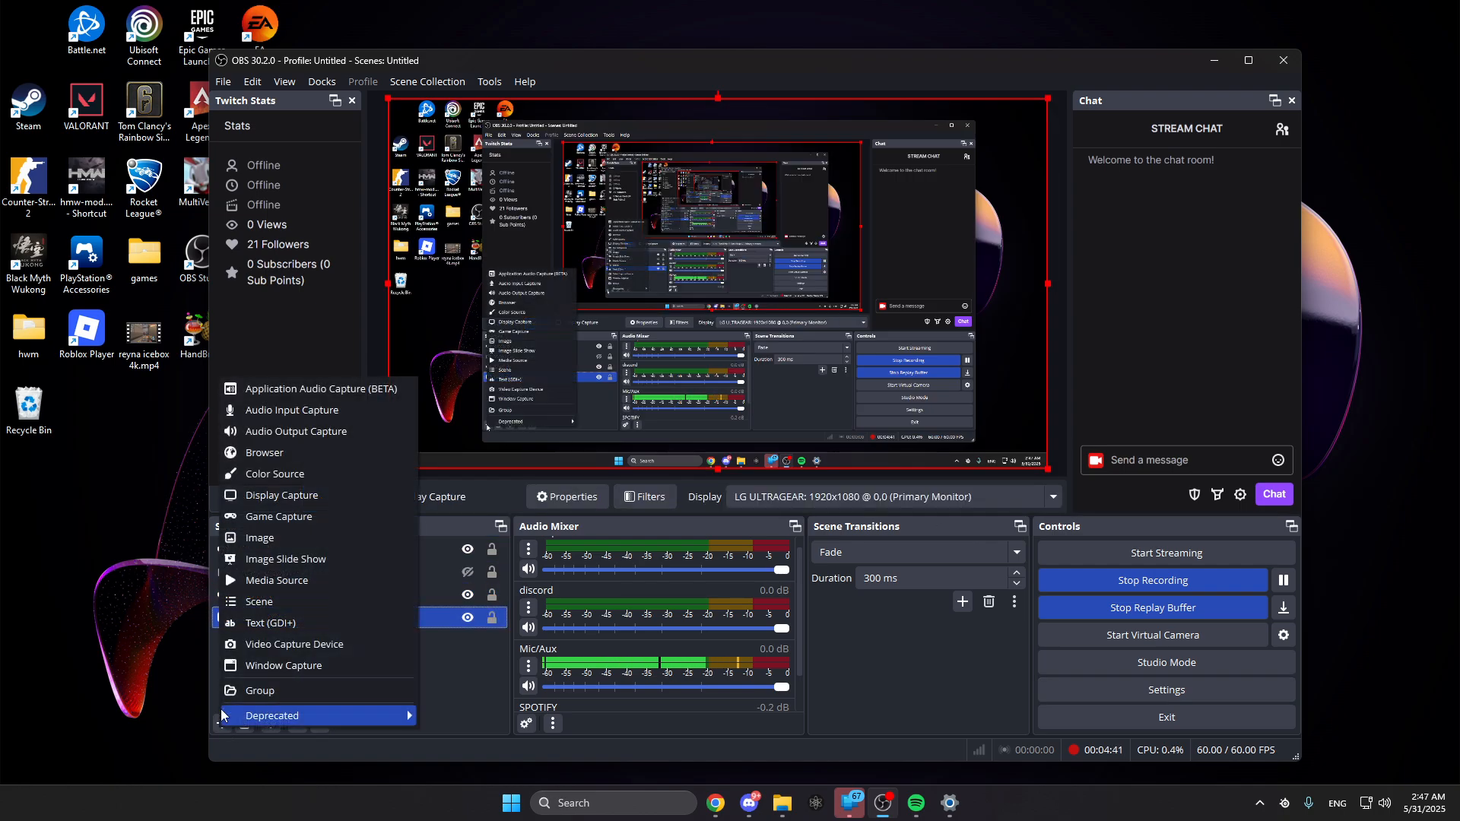
{"action": "left_click", "coordinate": [470, 683]}
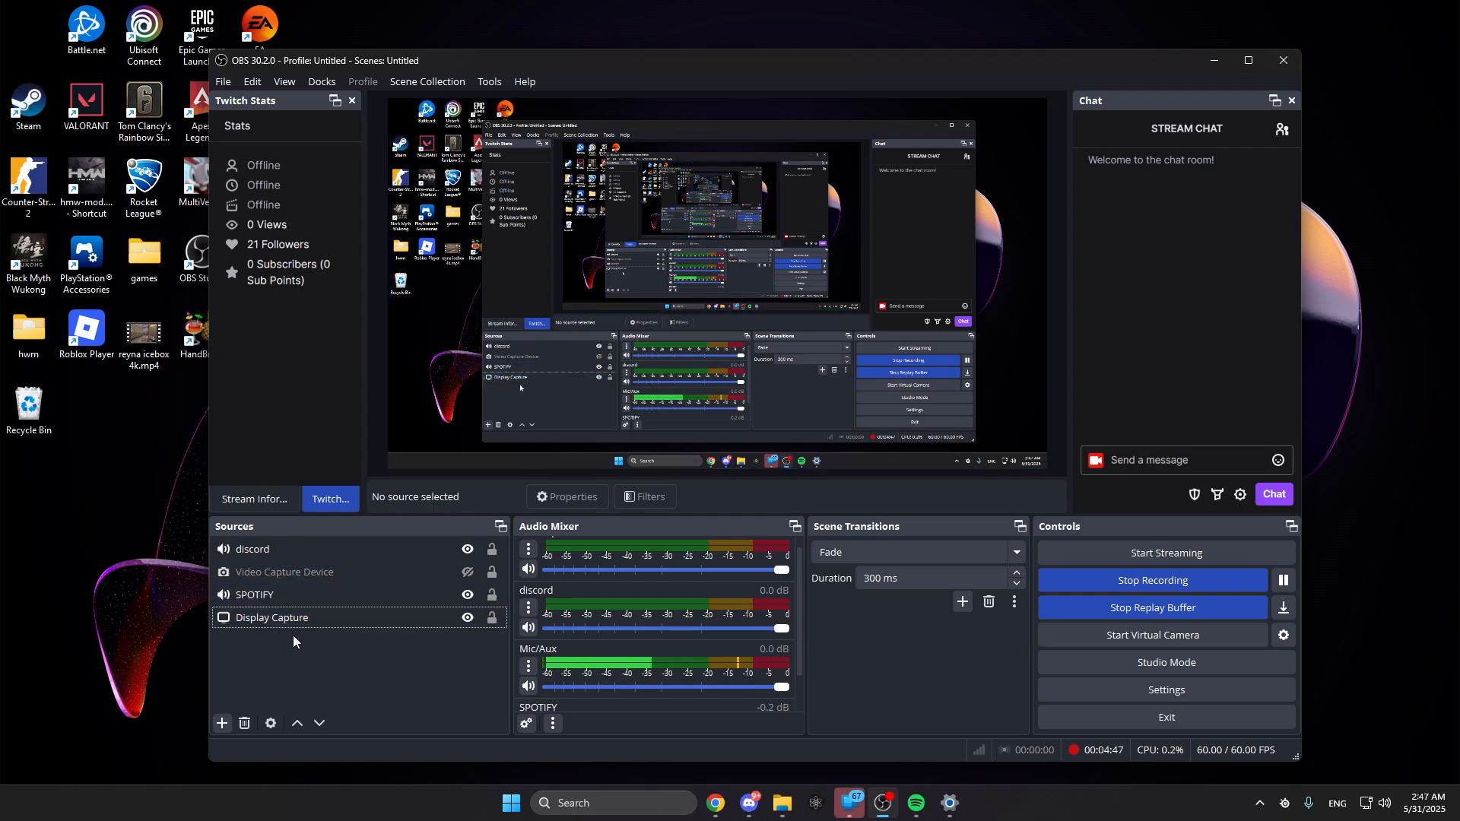
{"action": "left_click", "coordinate": [222, 723]}
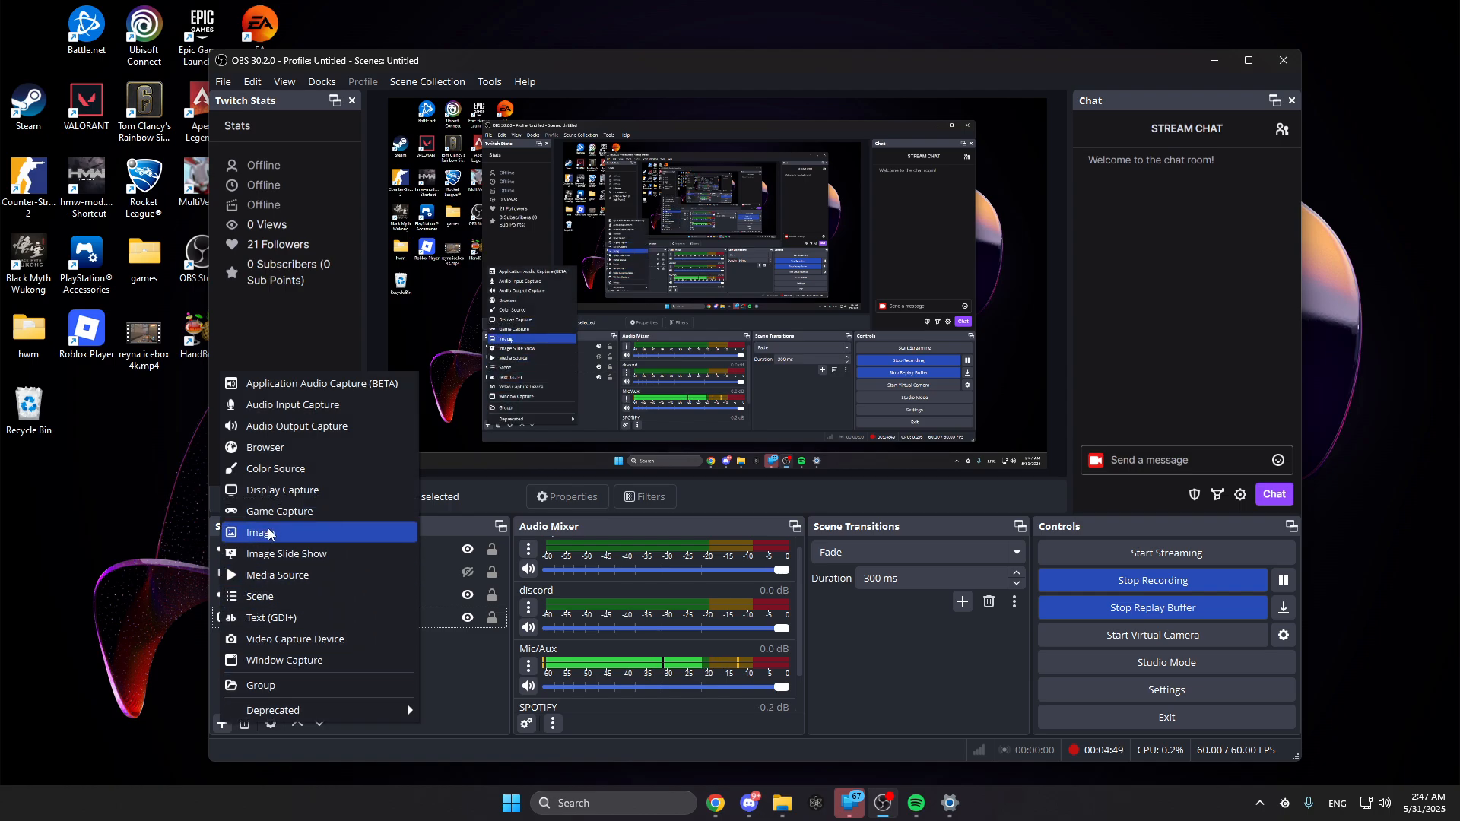
{"action": "left_click", "coordinate": [454, 672]}
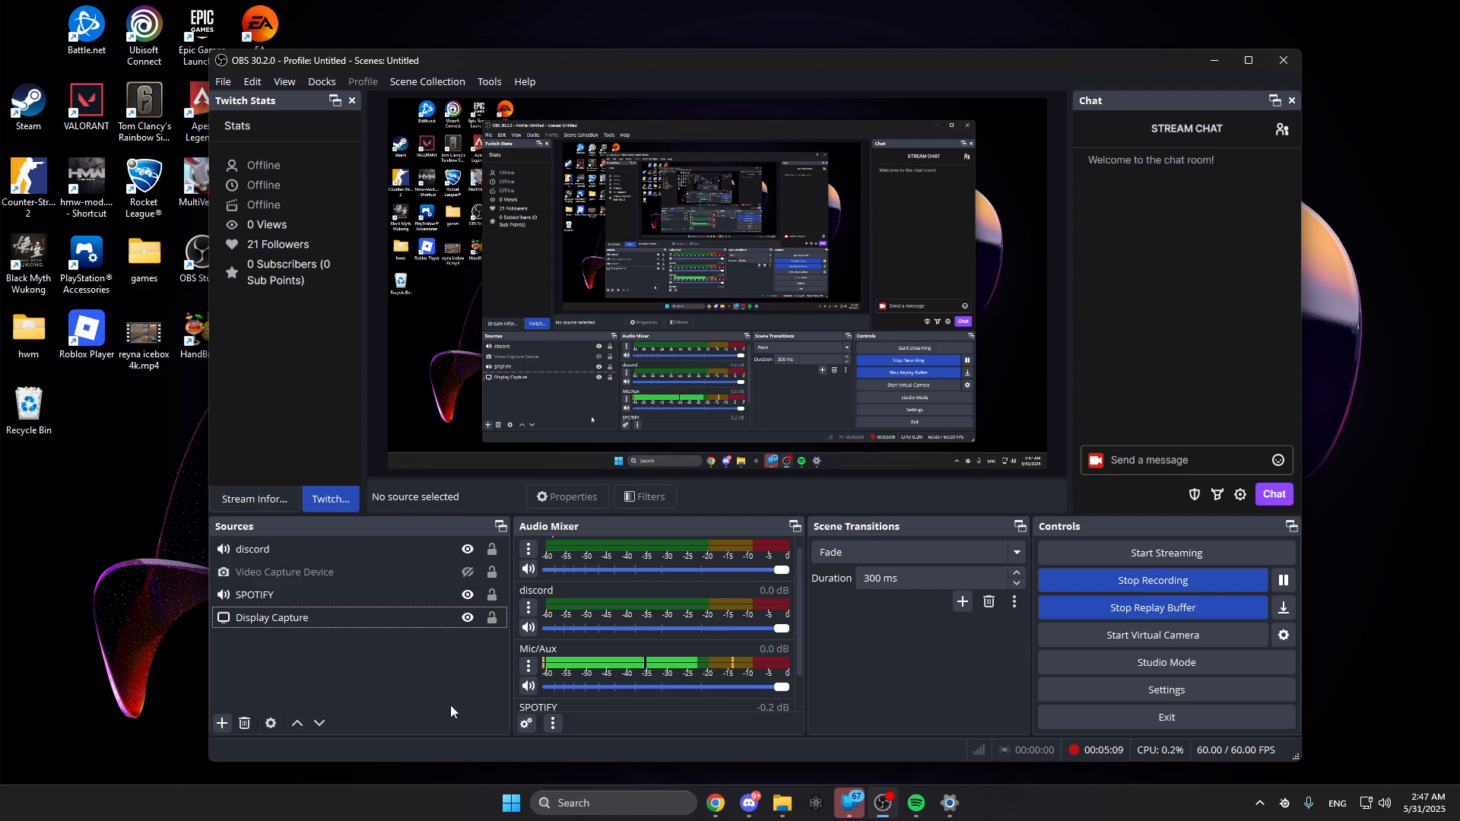
{"action": "left_click", "coordinate": [293, 619]}
{"action": "left_click", "coordinate": [309, 645]}
{"action": "left_click", "coordinate": [309, 628]}
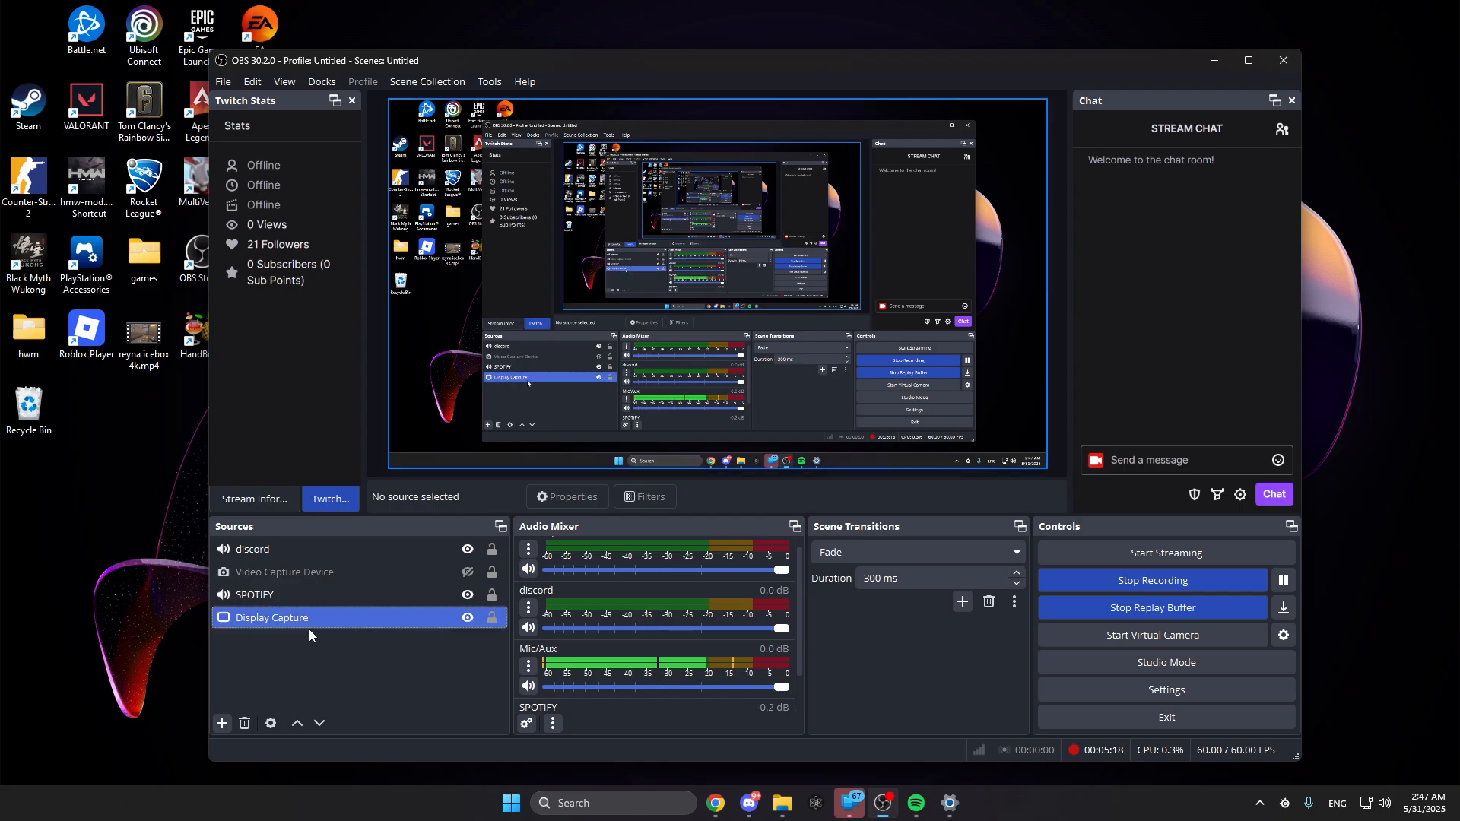
{"action": "left_click", "coordinate": [307, 635]}
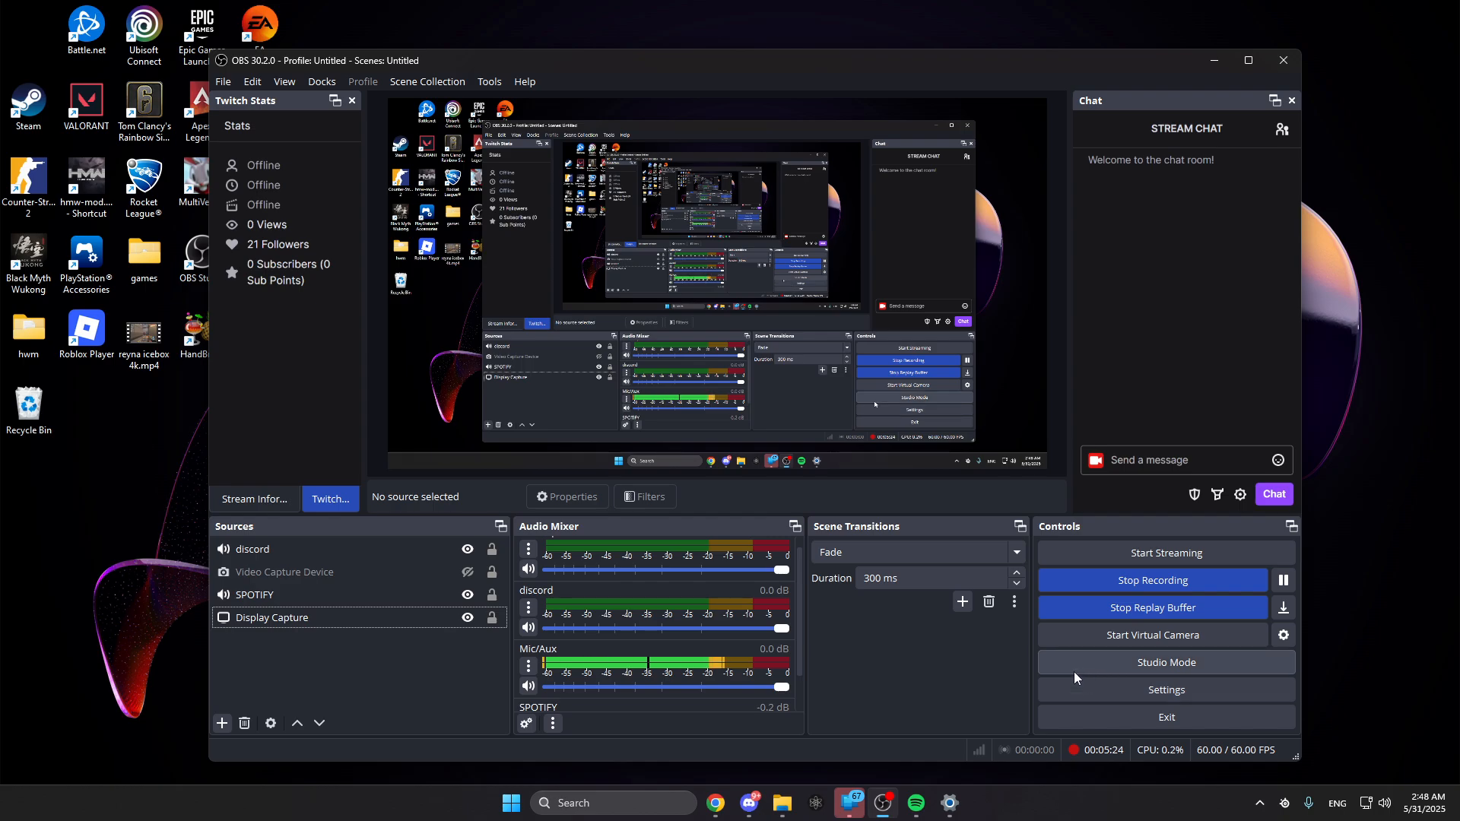
- Review the recording encoder settings in the output settings, including the available Rate Control options
{"action": "left_click", "coordinate": [1126, 692]}
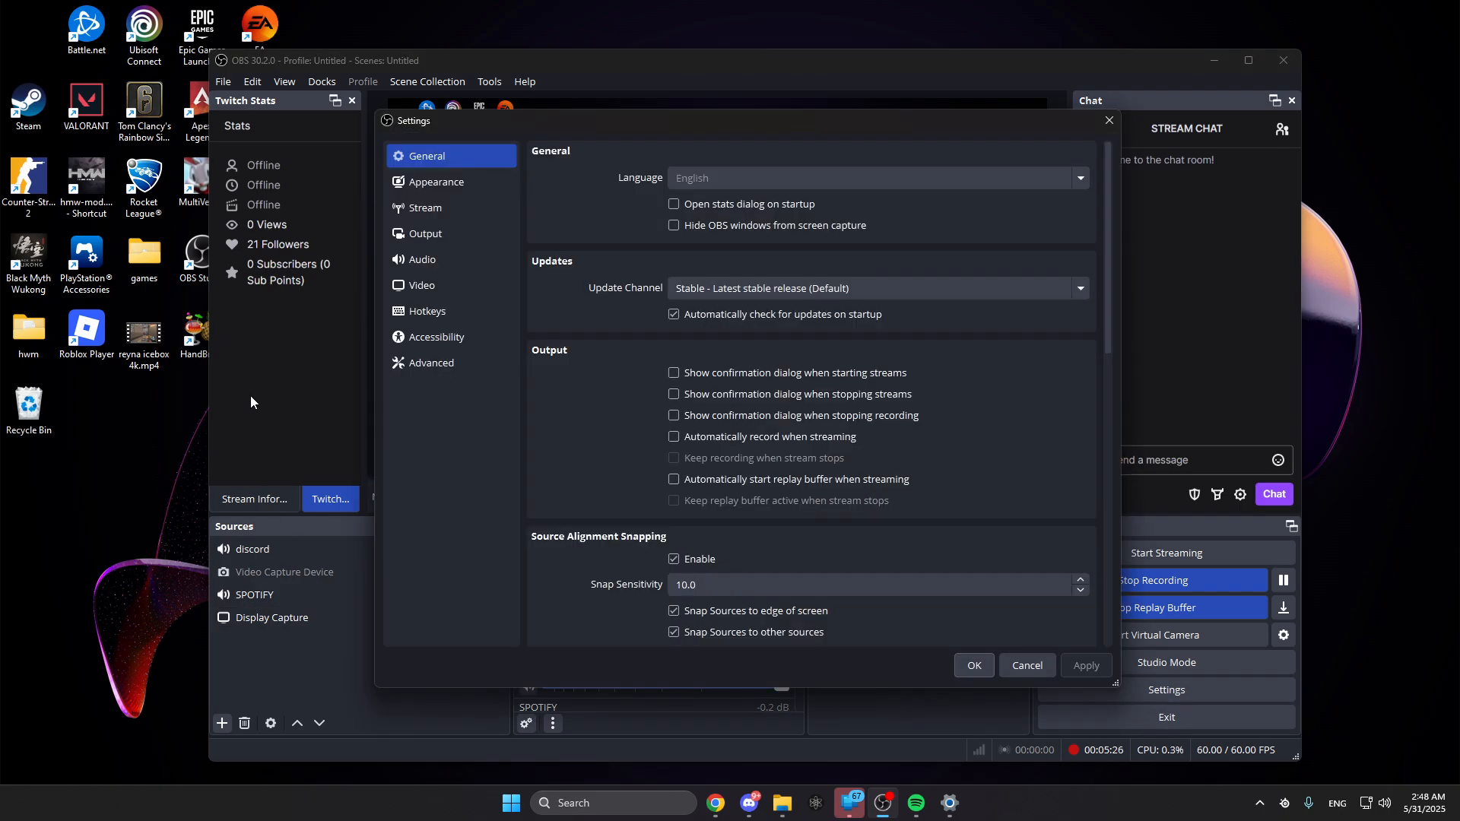
{"action": "left_click", "coordinate": [429, 237]}
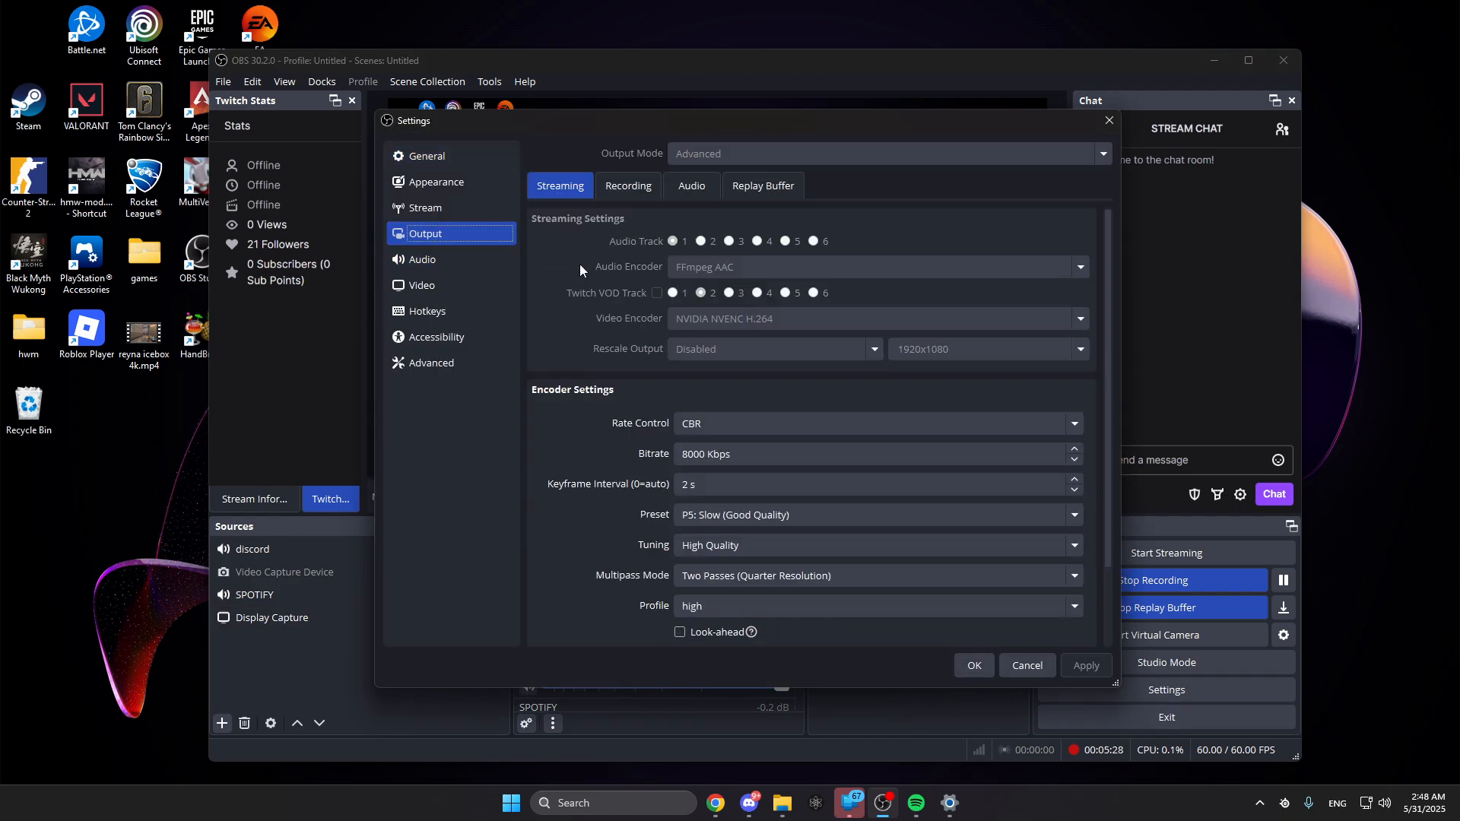
{"action": "left_click", "coordinate": [619, 195]}
{"action": "scroll", "coordinate": [555, 464], "scroll_direction": "down", "scroll_amount": 8}
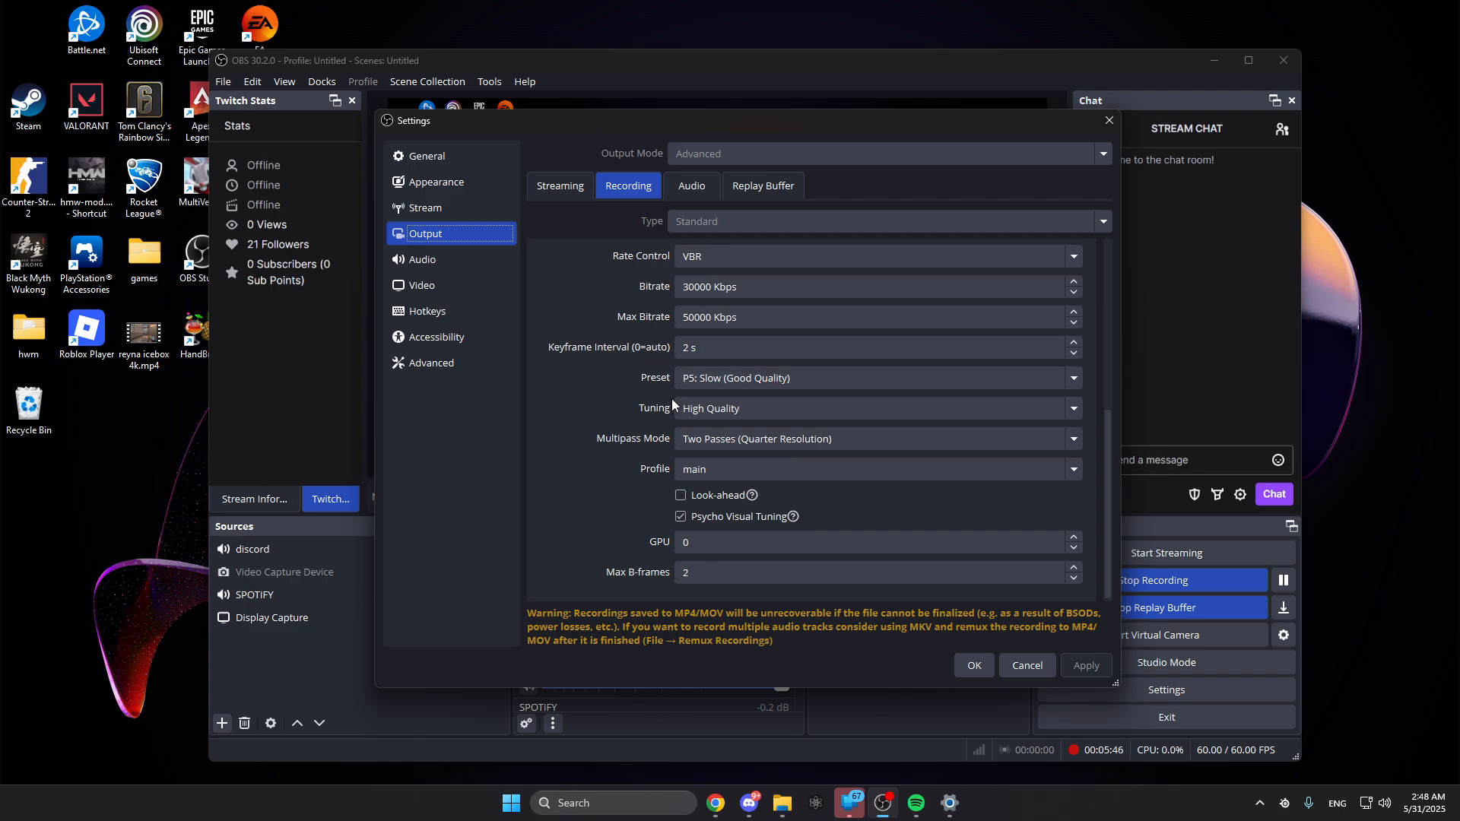
{"action": "scroll", "coordinate": [651, 383], "scroll_direction": "up", "scroll_amount": 1}
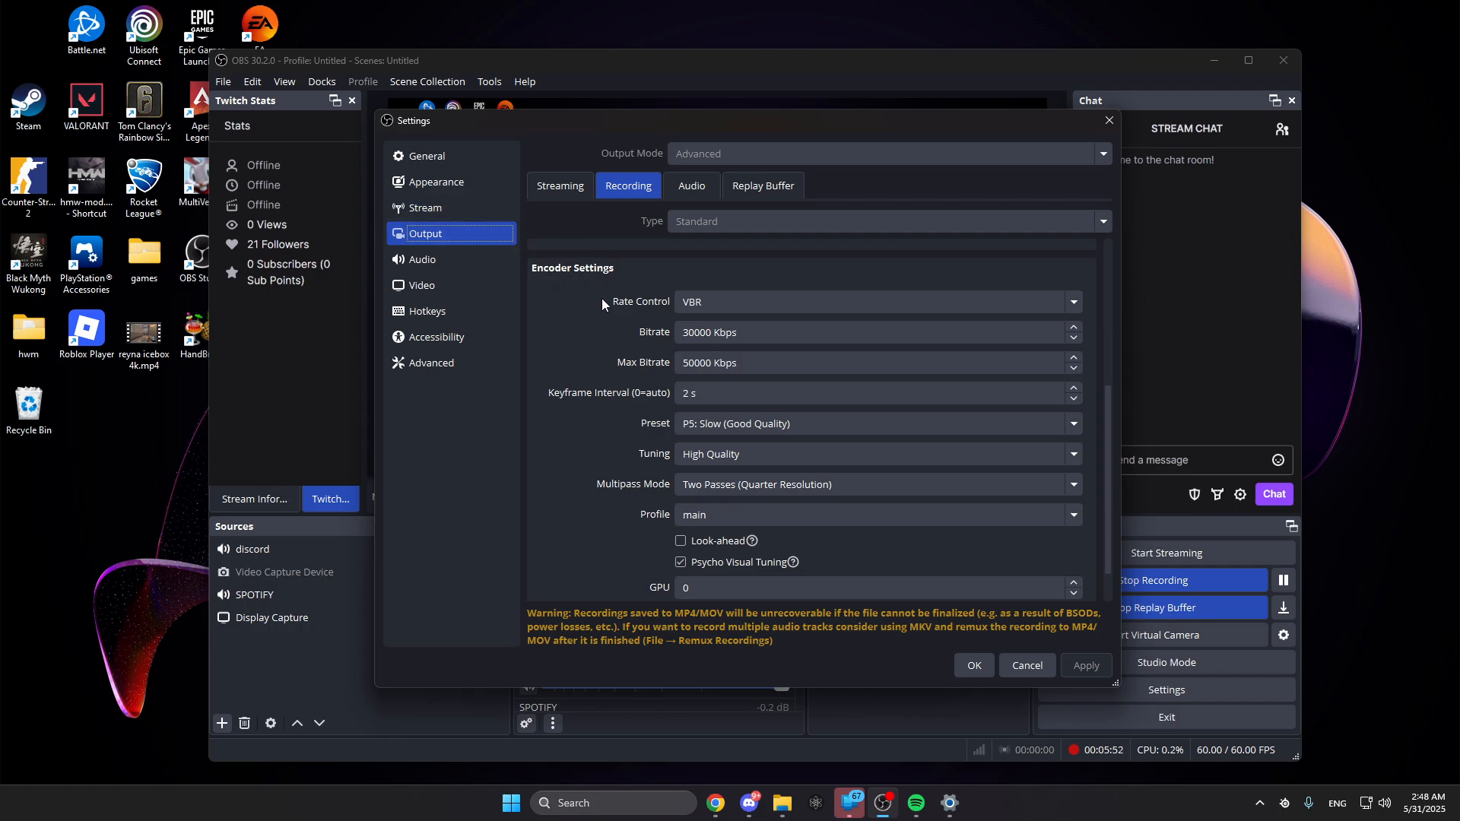
{"action": "left_click", "coordinate": [707, 311]}
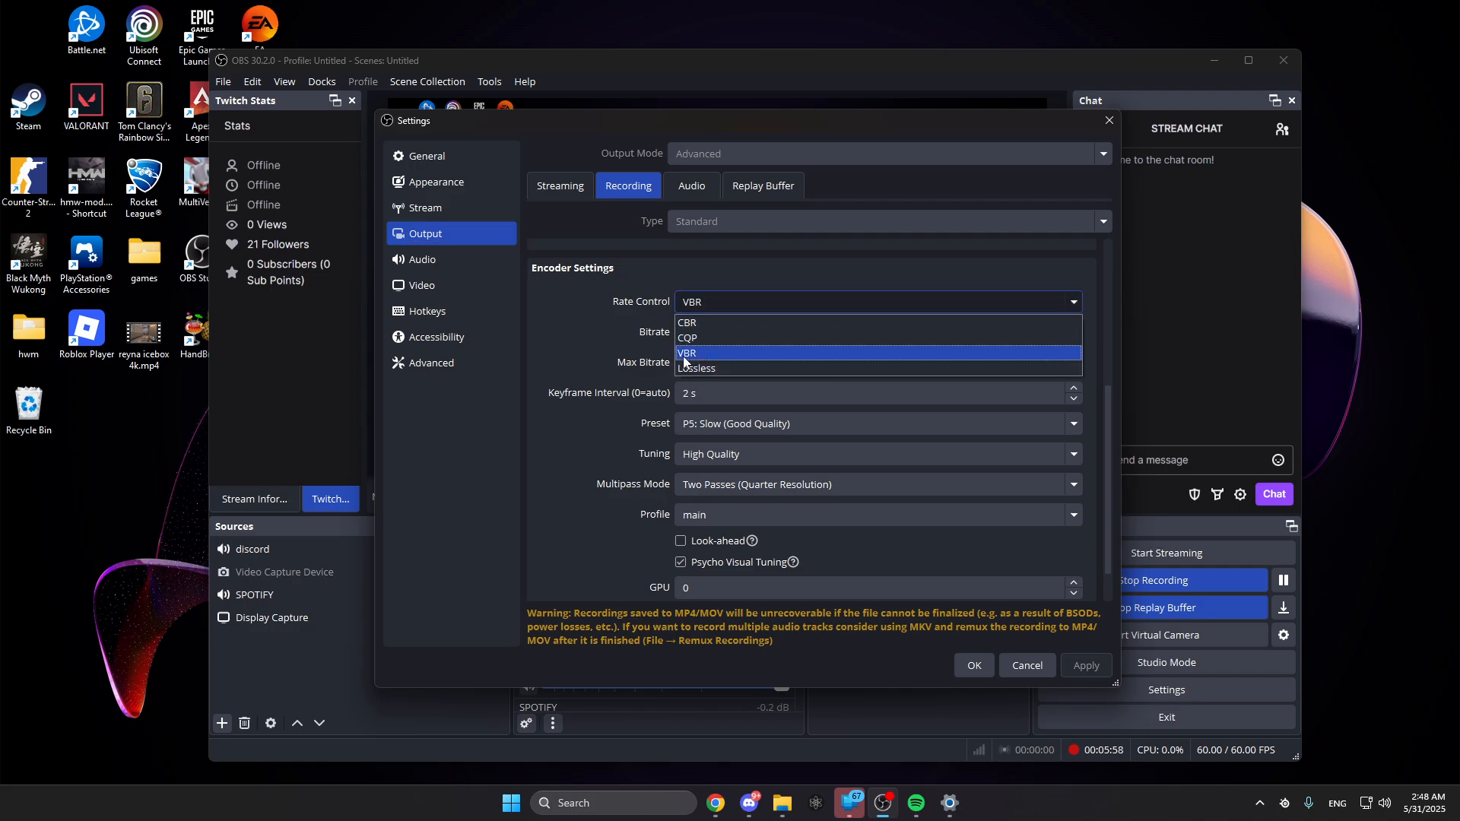
{"action": "left_click", "coordinate": [605, 347]}
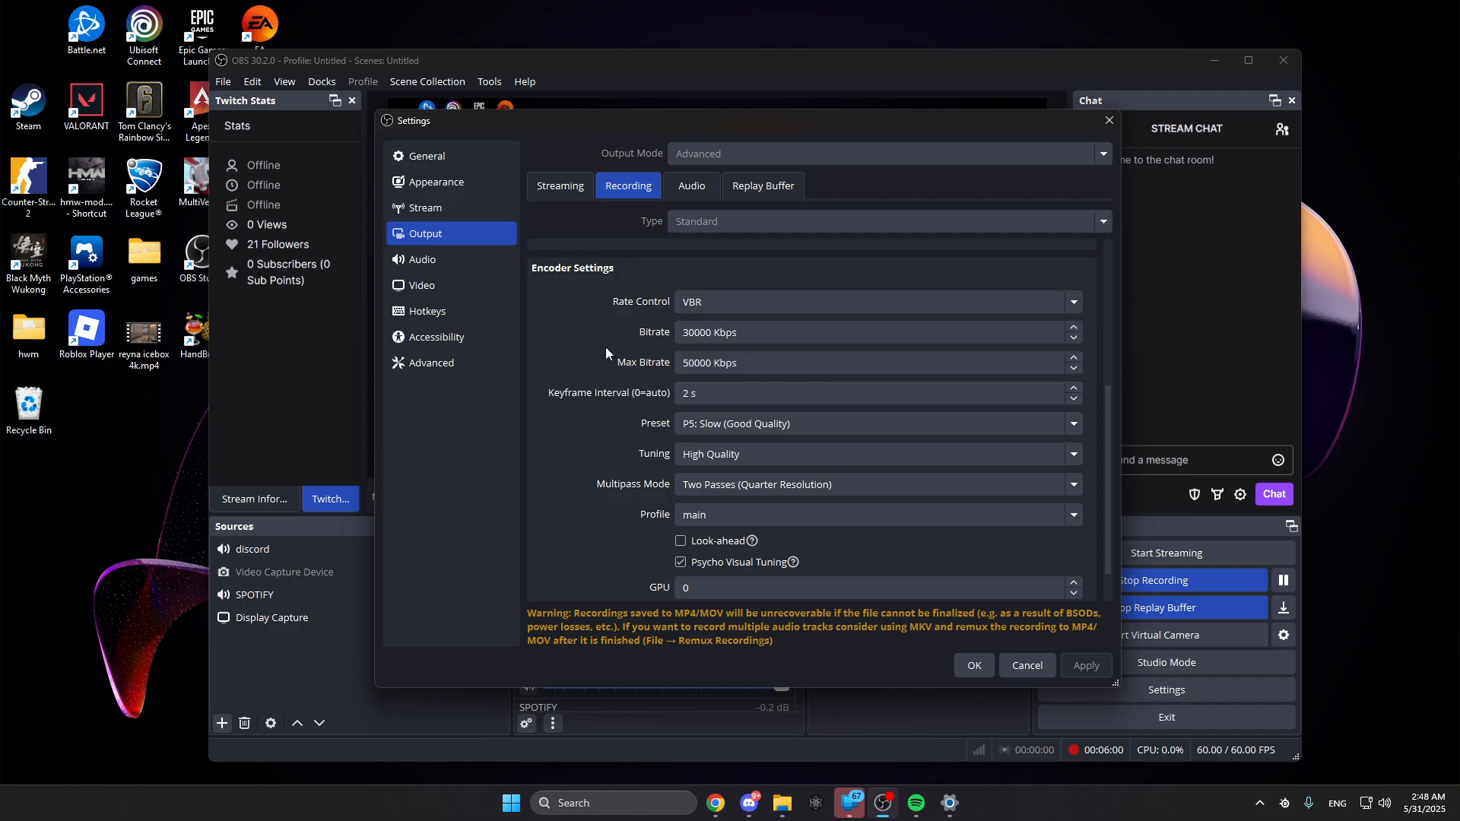
{"action": "left_click", "coordinate": [706, 307]}
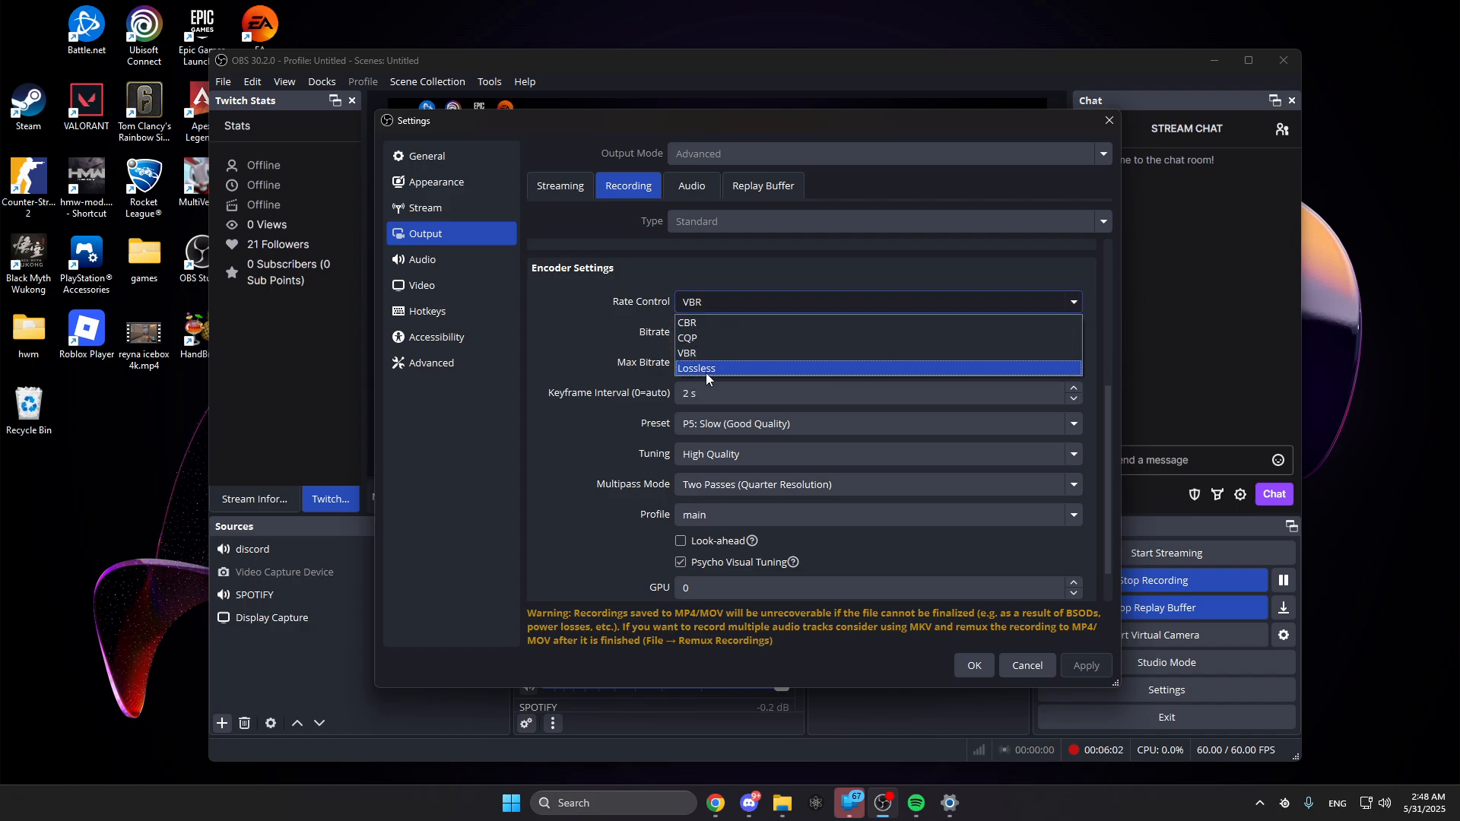
{"action": "left_click", "coordinate": [636, 354]}
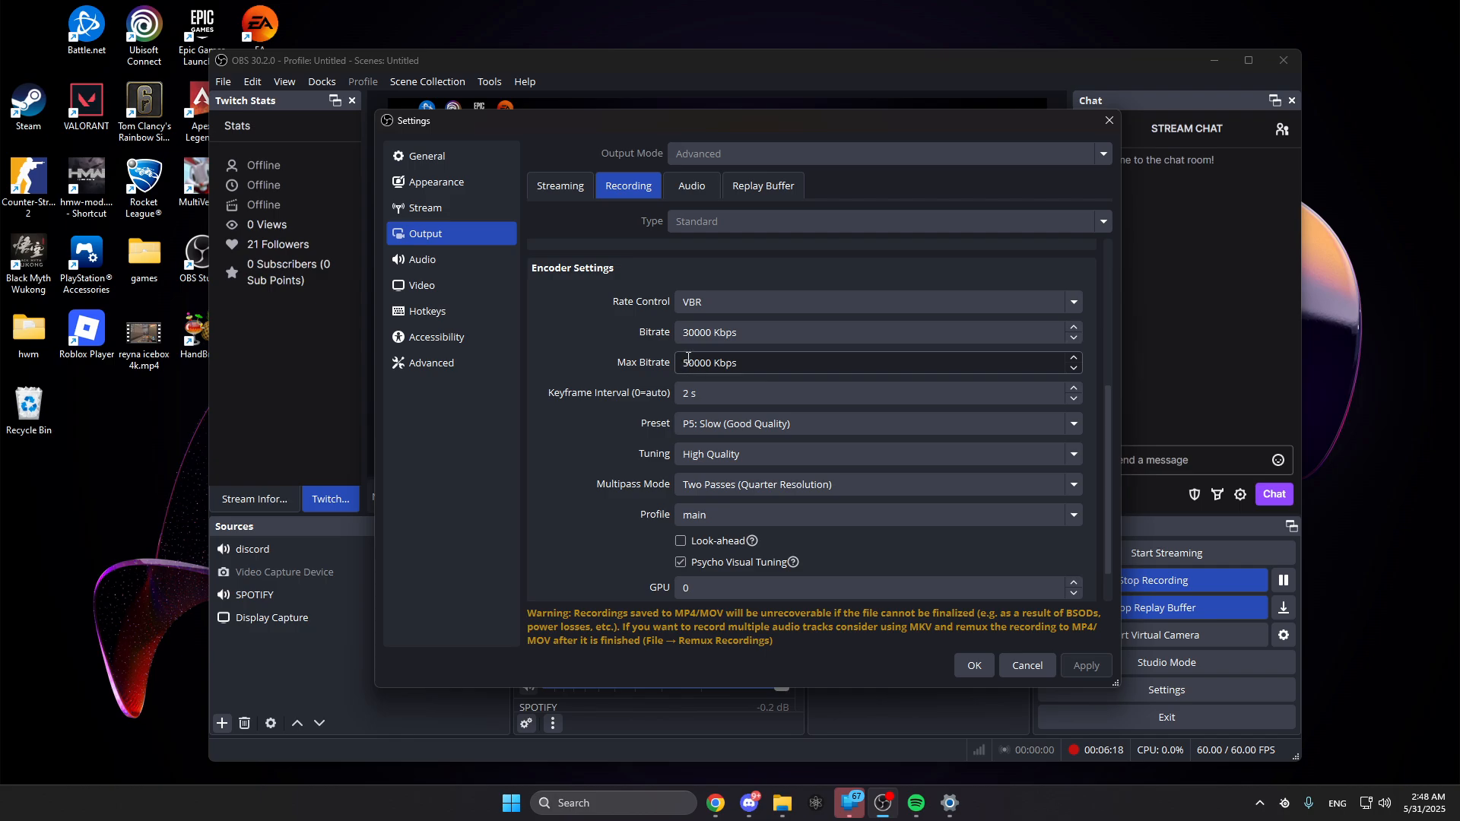
- Inspect the Maximum Replay Time in the replay buffer output settings, and close the settings
{"action": "left_click", "coordinate": [762, 188]}
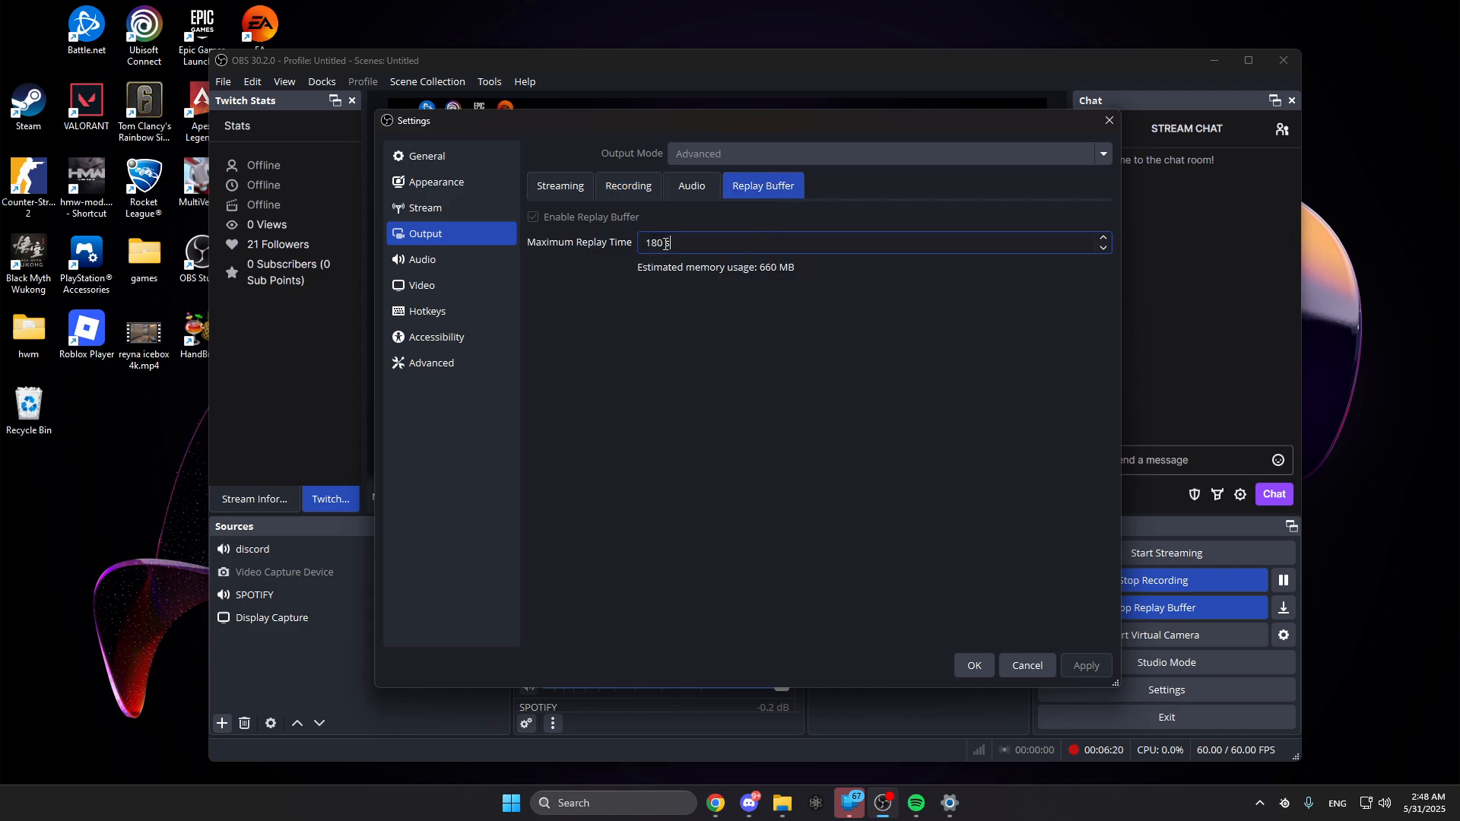
{"action": "left_click_drag", "start_coordinate": [666, 243], "coordinate": [645, 249]}
{"action": "left_click", "coordinate": [969, 669]}
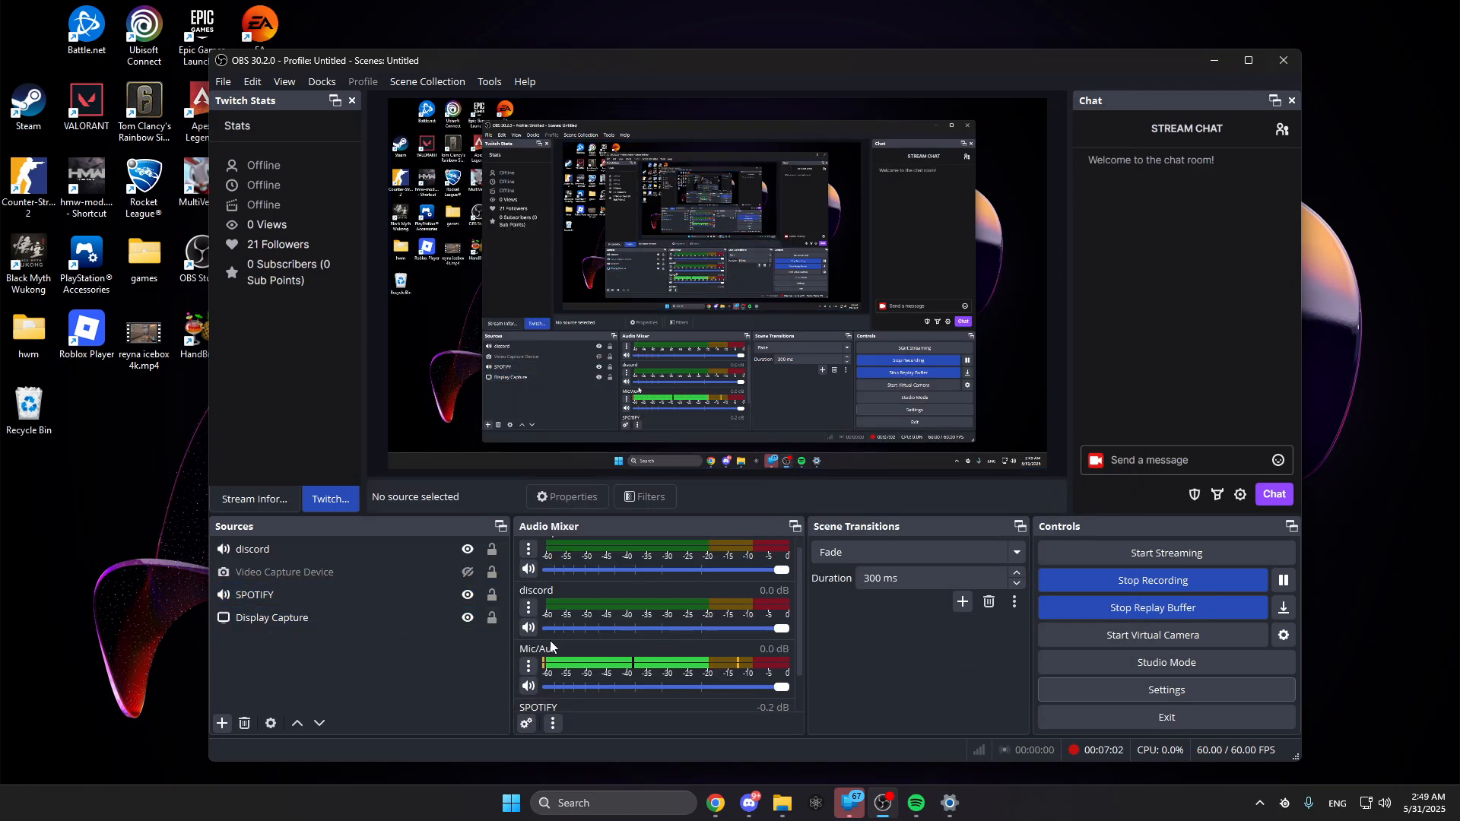
- Select the discord source to check its assigned audio device
{"action": "left_click", "coordinate": [322, 616]}
{"action": "left_click", "coordinate": [279, 573]}
{"action": "left_click", "coordinate": [265, 555]}
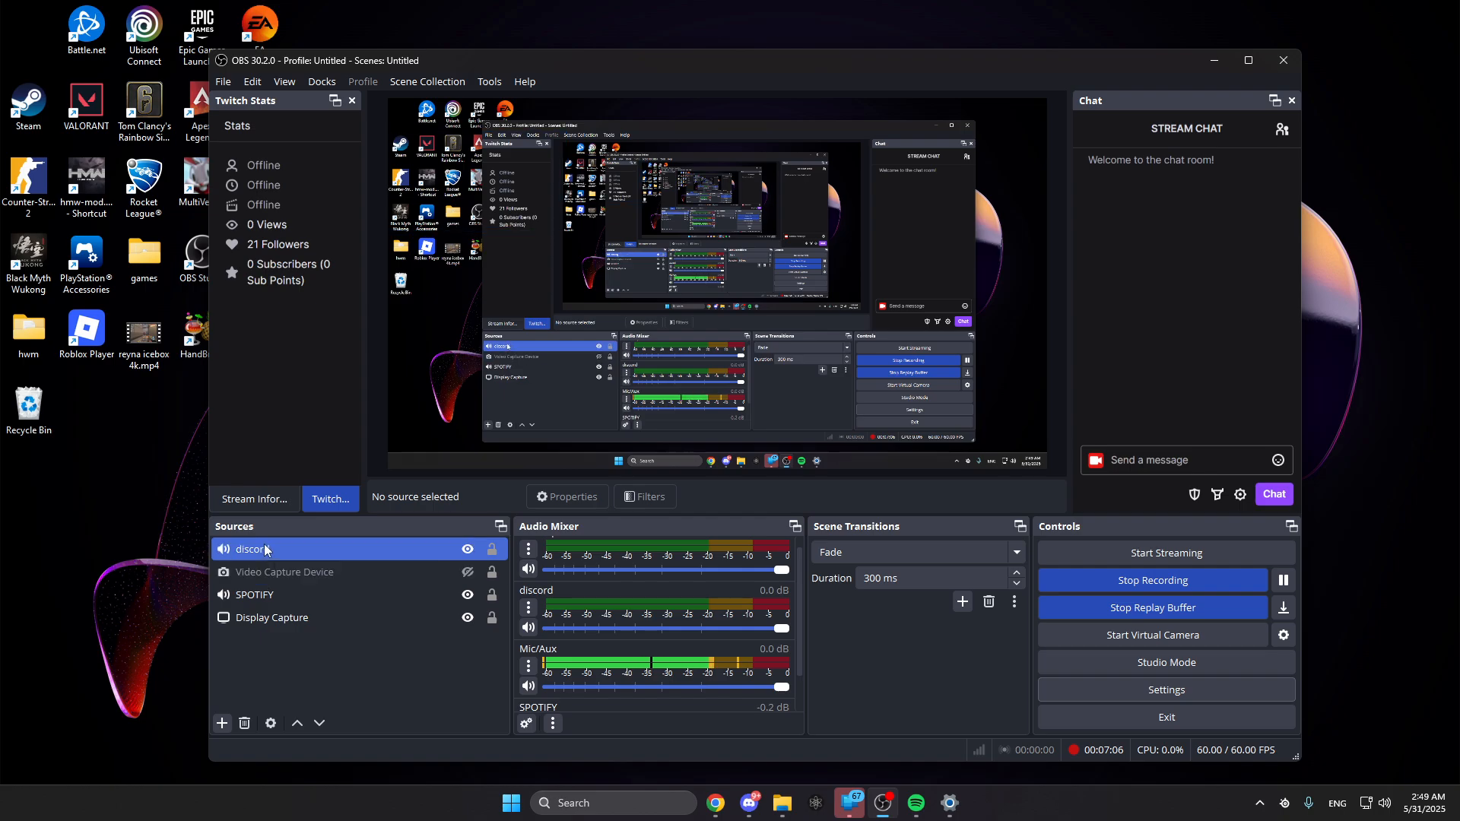
{"action": "left_click", "coordinate": [271, 564]}
{"action": "left_click", "coordinate": [272, 549]}
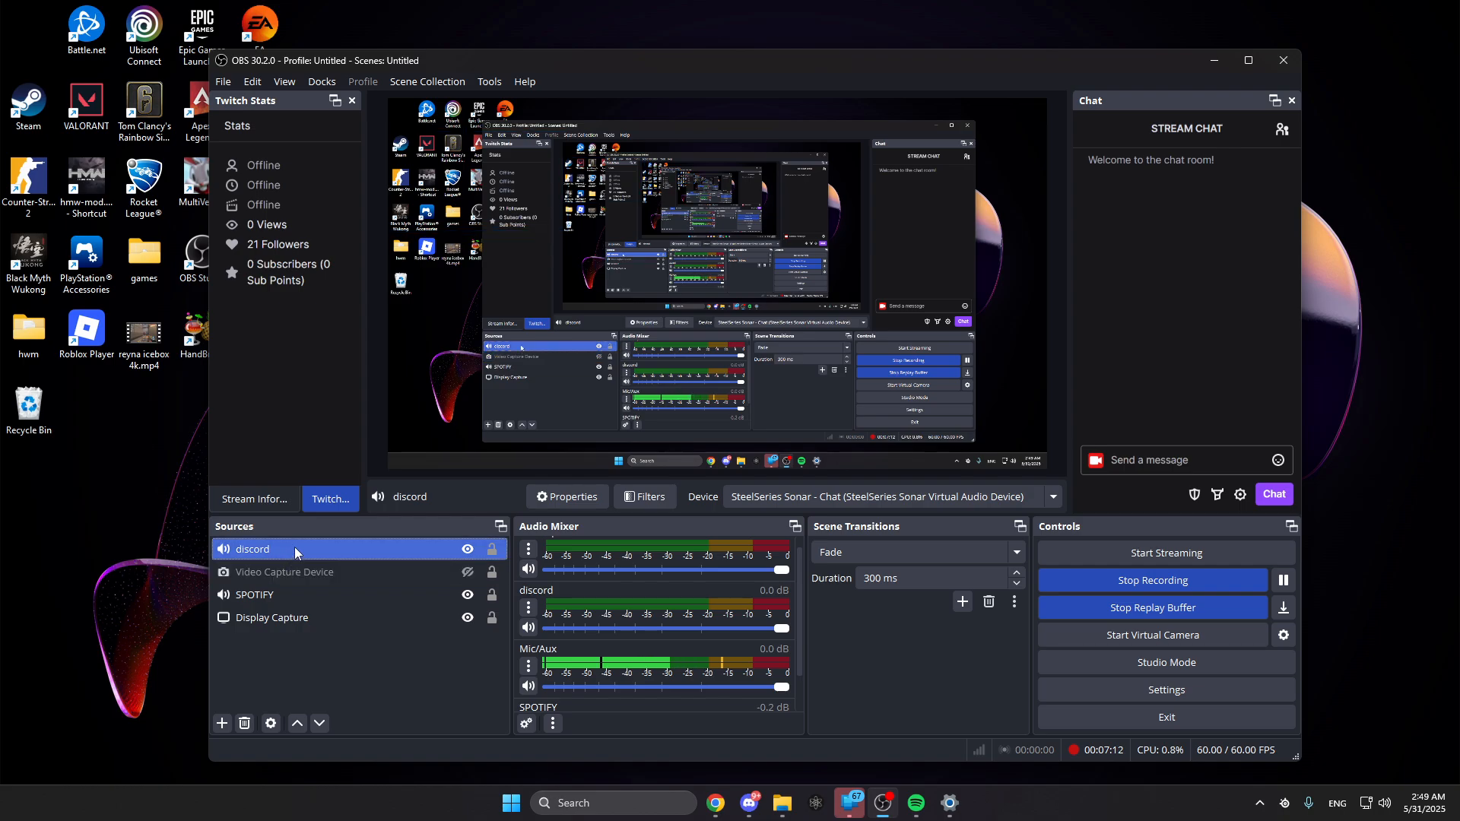
{"action": "left_click", "coordinate": [363, 617], "text": "ctrl"}
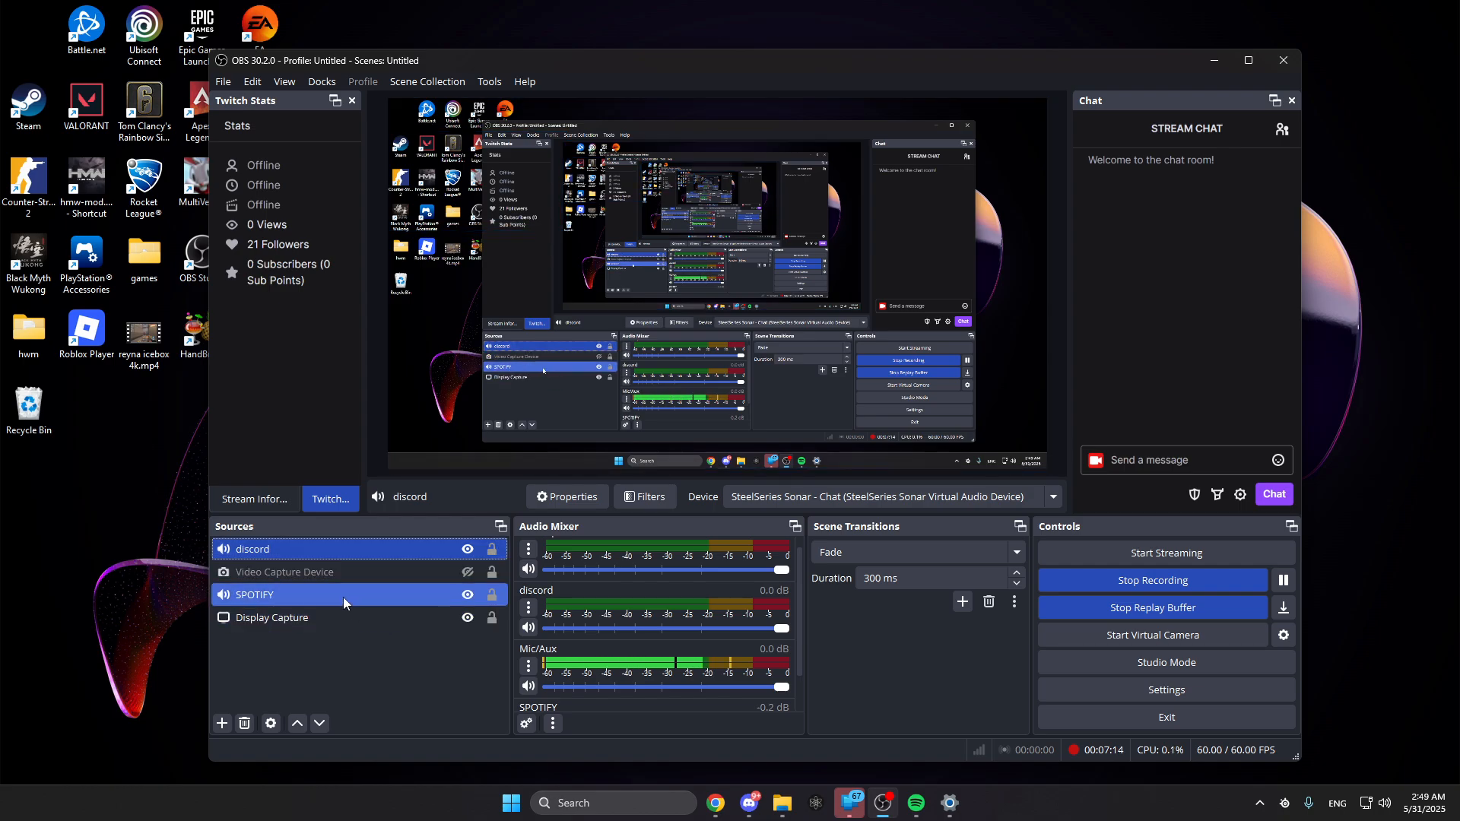
- Switch to Windows Settings and reopen the Volume mixer from the Sound page to view its app list
{"action": "left_click", "coordinate": [949, 804]}
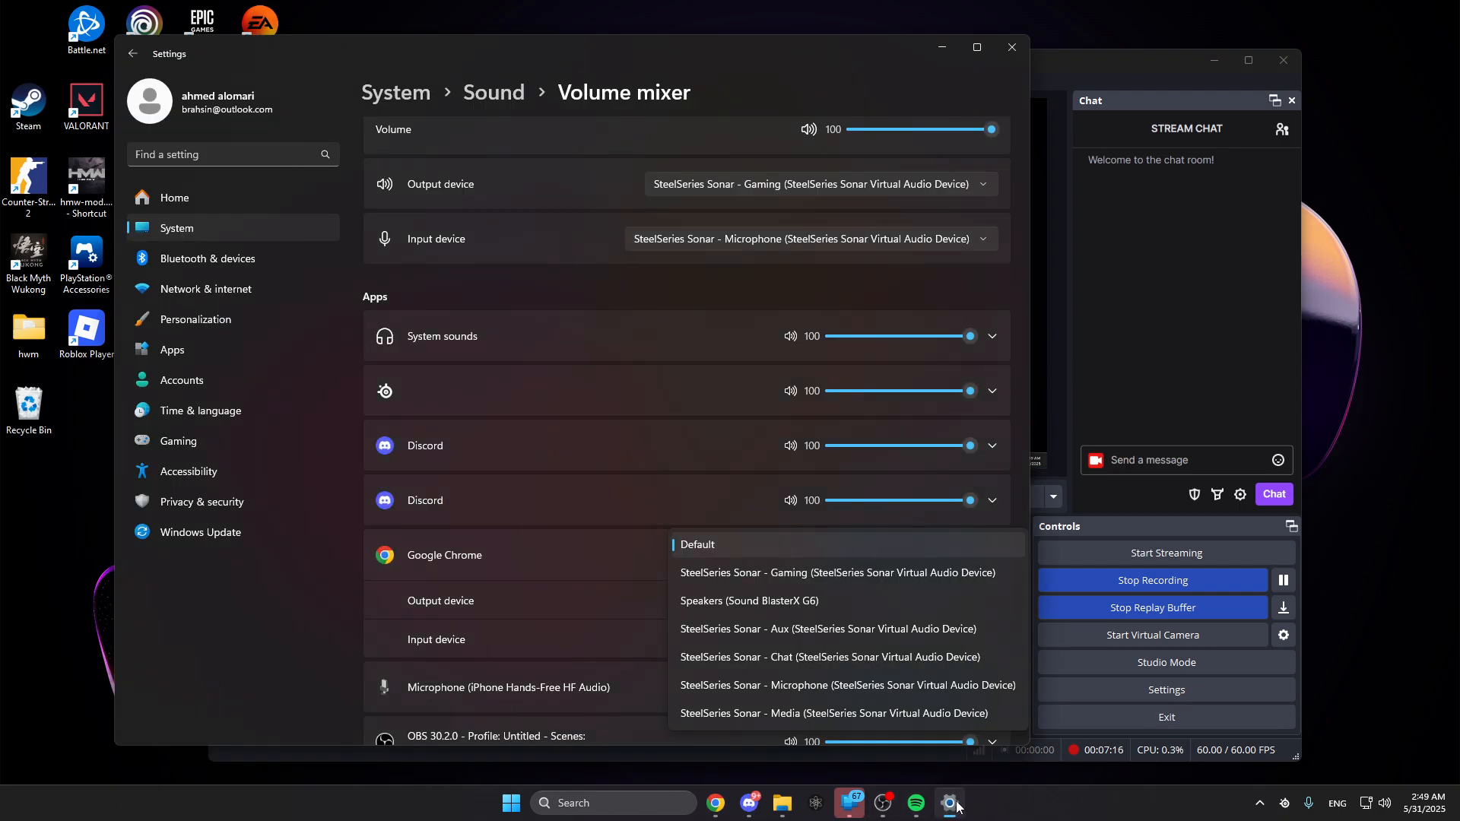
{"action": "left_click", "coordinate": [501, 91]}
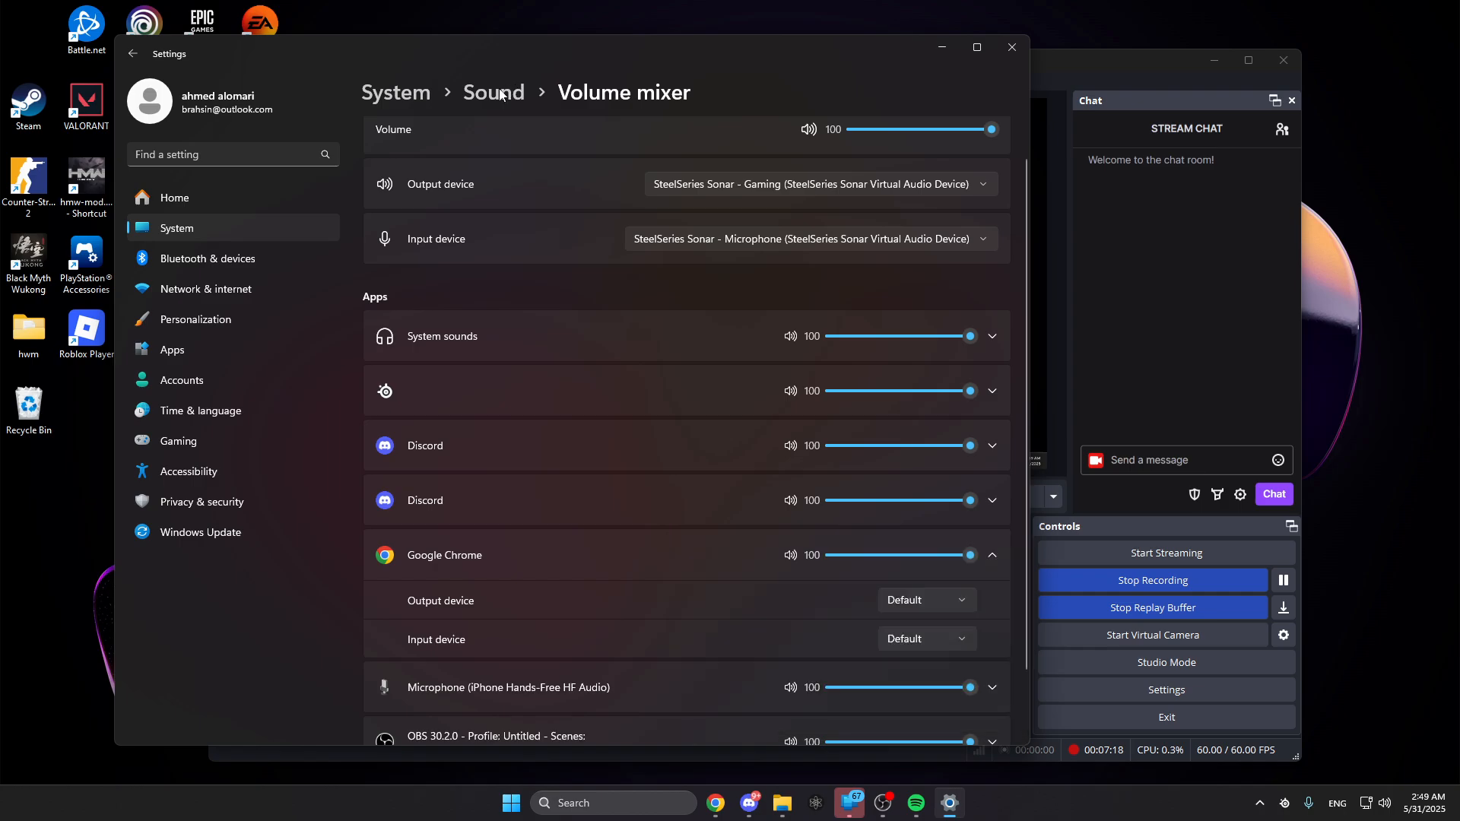
{"action": "left_click", "coordinate": [499, 88]}
{"action": "scroll", "coordinate": [543, 386], "scroll_direction": "down", "scroll_amount": 7}
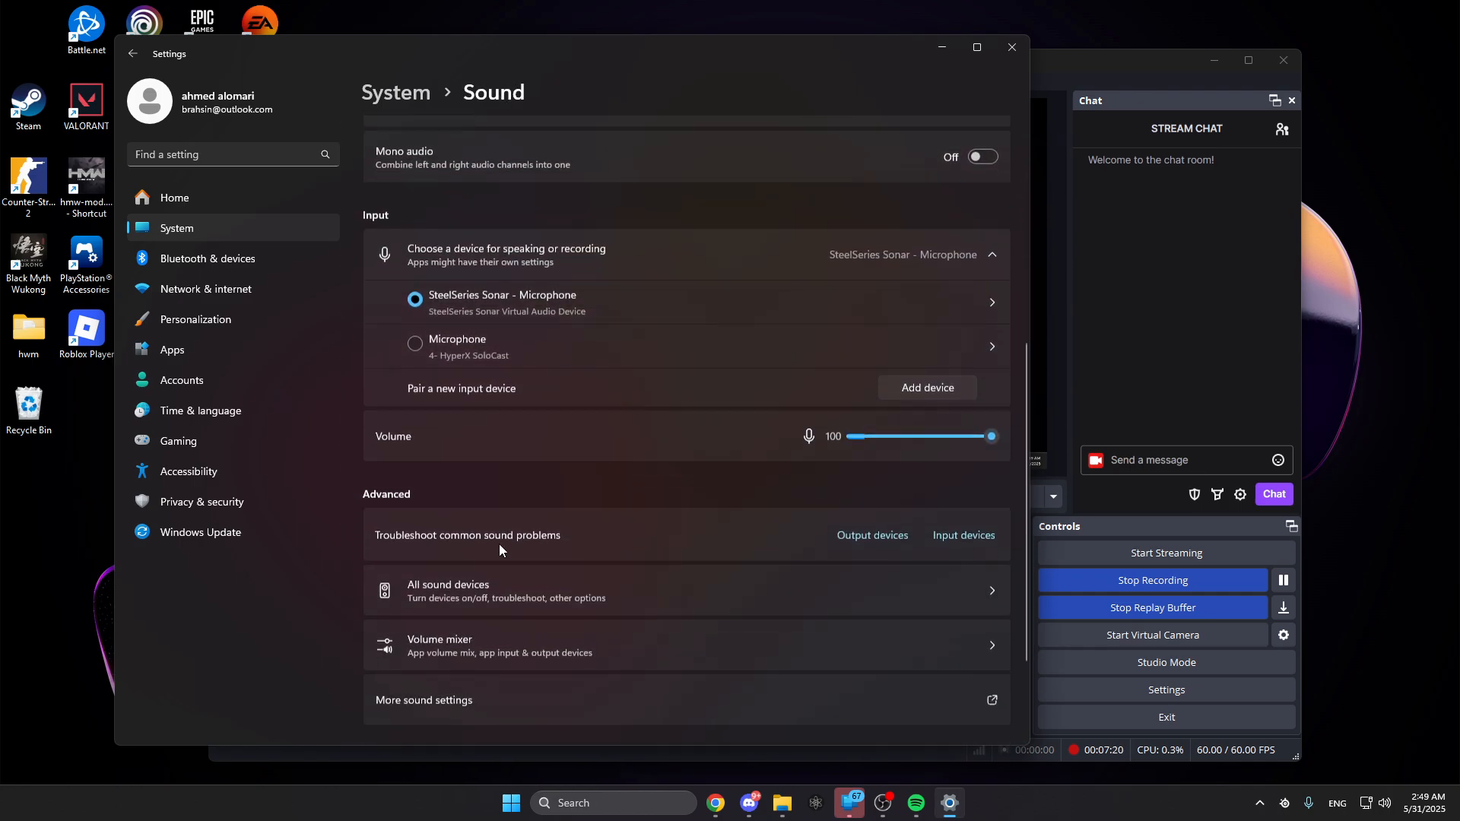
{"action": "left_click", "coordinate": [470, 508]}
{"action": "scroll", "coordinate": [477, 522], "scroll_direction": "down", "scroll_amount": 1}
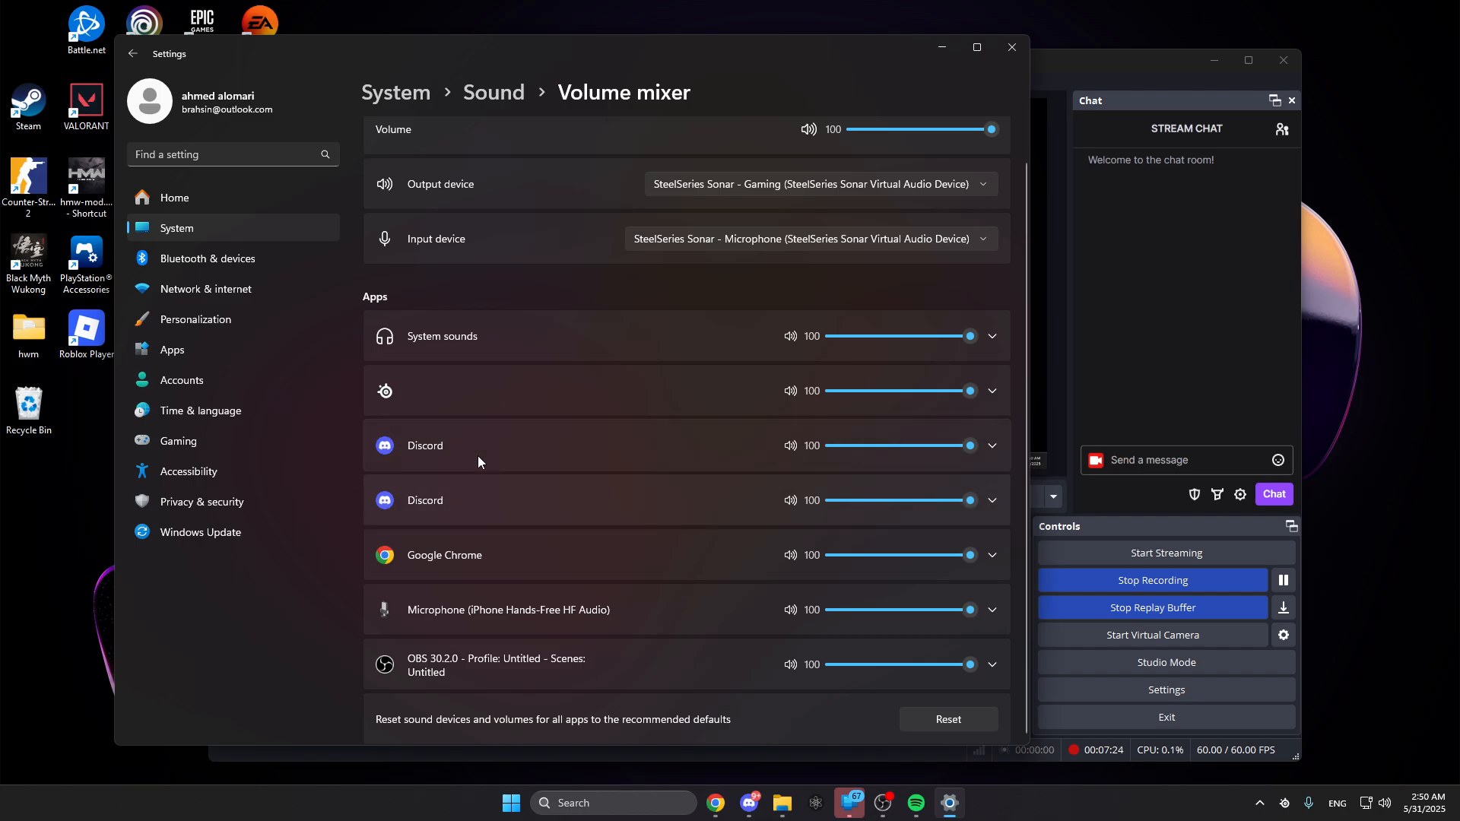
- View the output device choices for Google Chrome in the Volume mixer, and close Windows Settings
{"action": "left_click", "coordinate": [918, 804]}
{"action": "left_click", "coordinate": [924, 808]}
{"action": "left_click", "coordinate": [424, 556]}
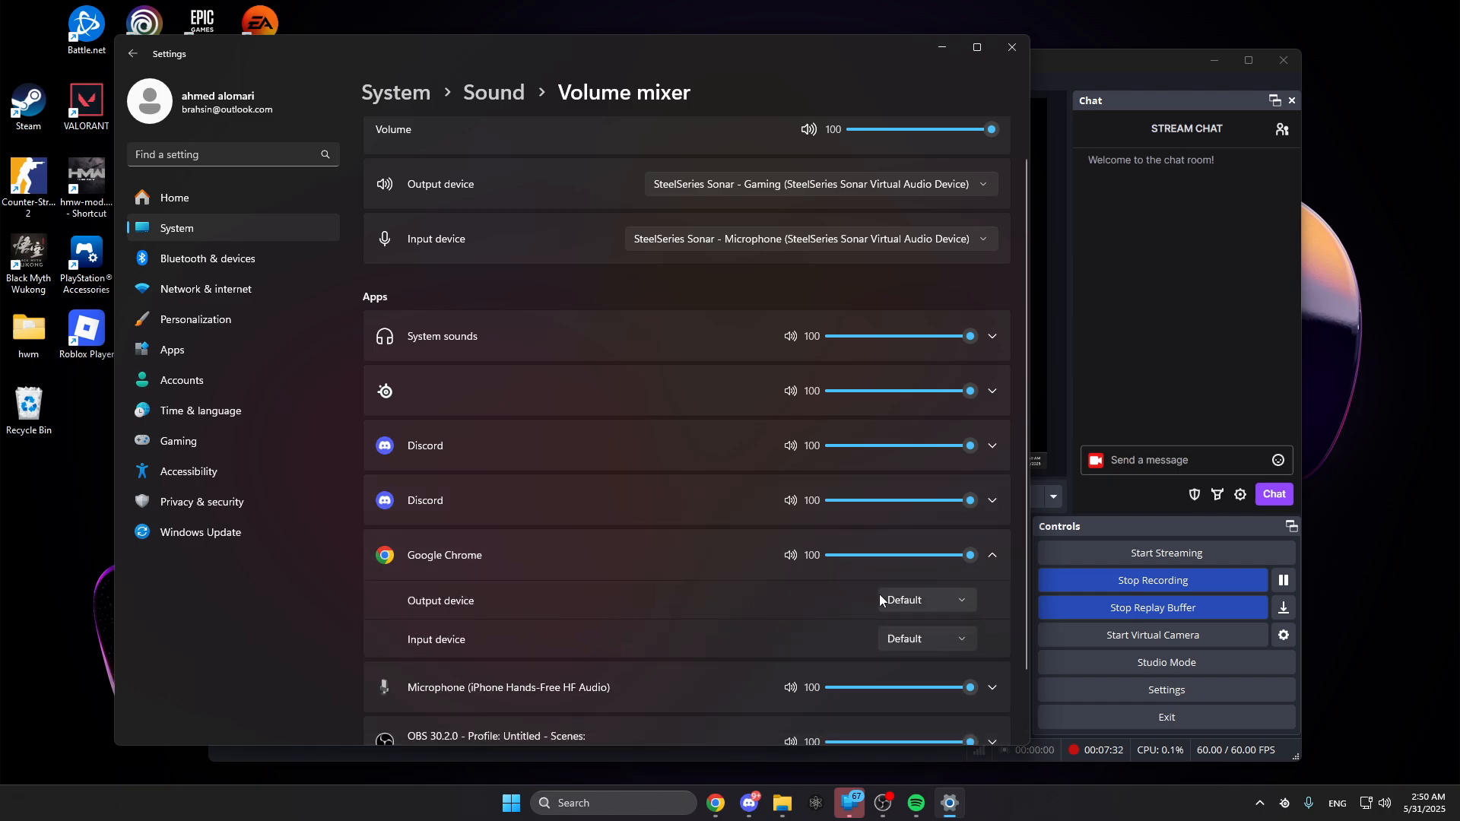
{"action": "left_click", "coordinate": [880, 595]}
{"action": "left_click", "coordinate": [286, 592]}
{"action": "left_click", "coordinate": [1013, 50]}
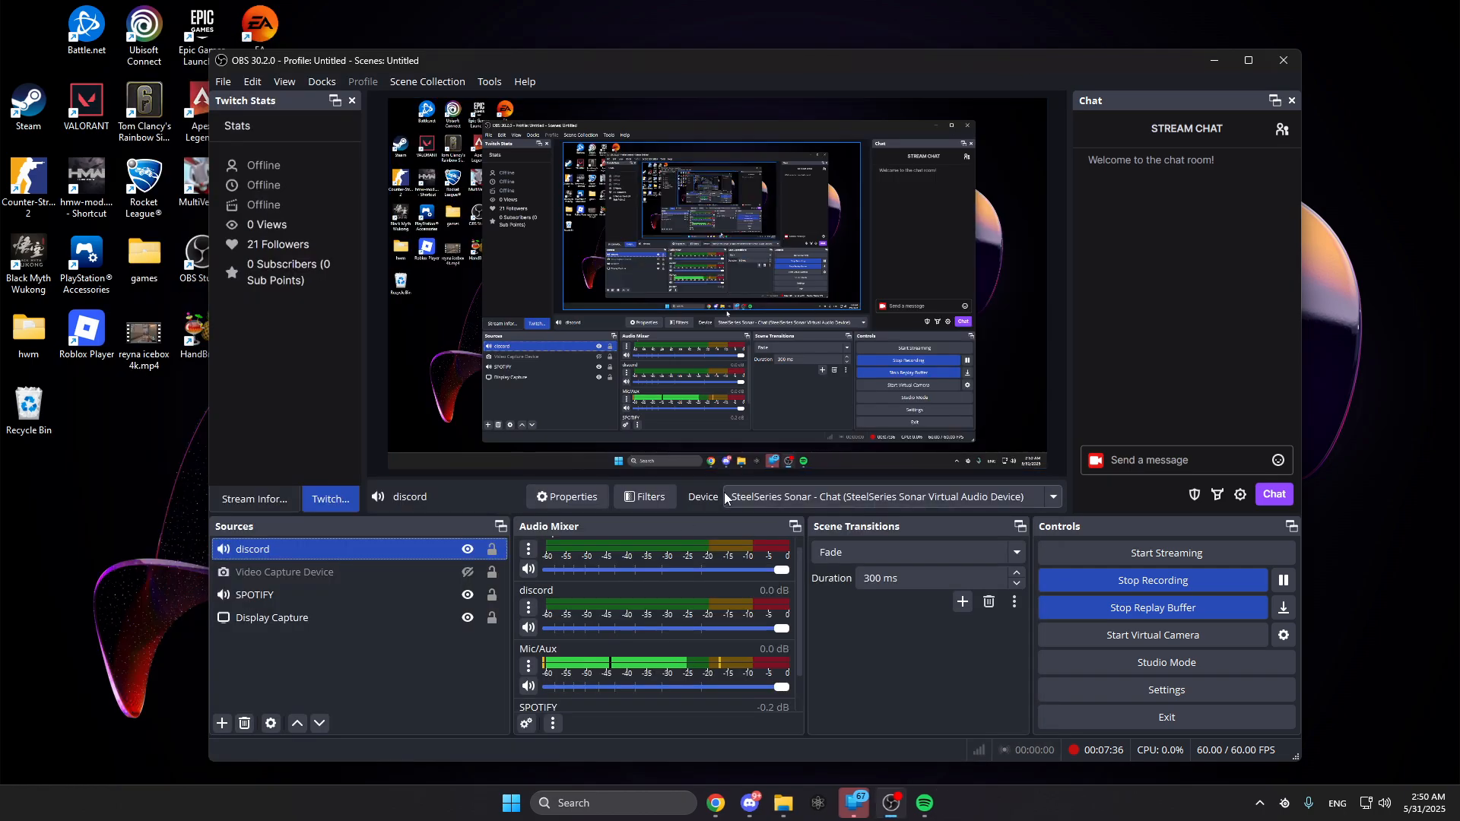
- Locate Audio Output Capture among the source types for the discord and SPOTIFY sources, and dismiss the list
{"action": "left_click", "coordinate": [288, 602], "text": "ctrl"}
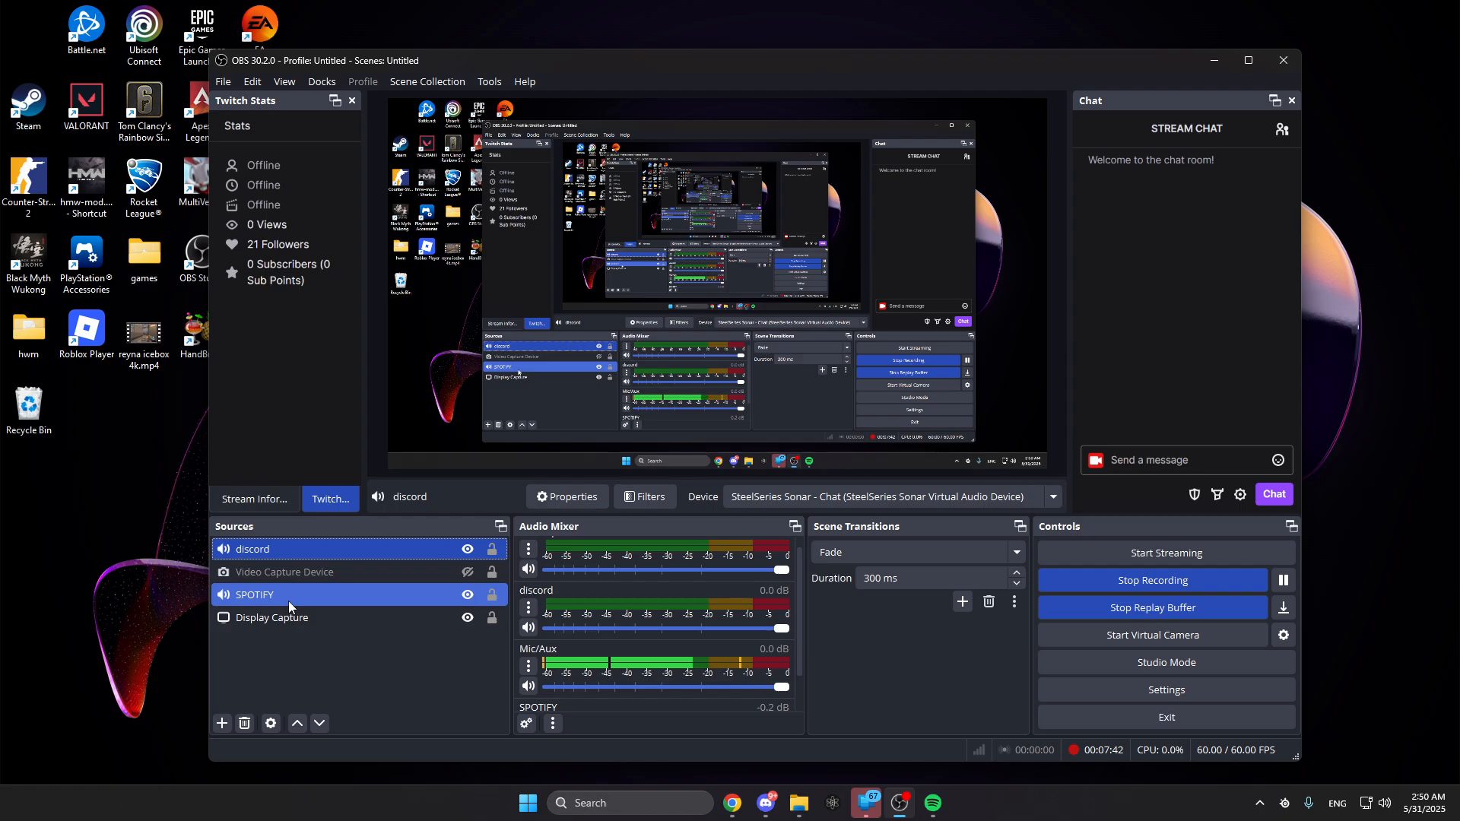
{"action": "left_click", "coordinate": [289, 601], "text": "ctrl"}
{"action": "left_click", "coordinate": [220, 722]}
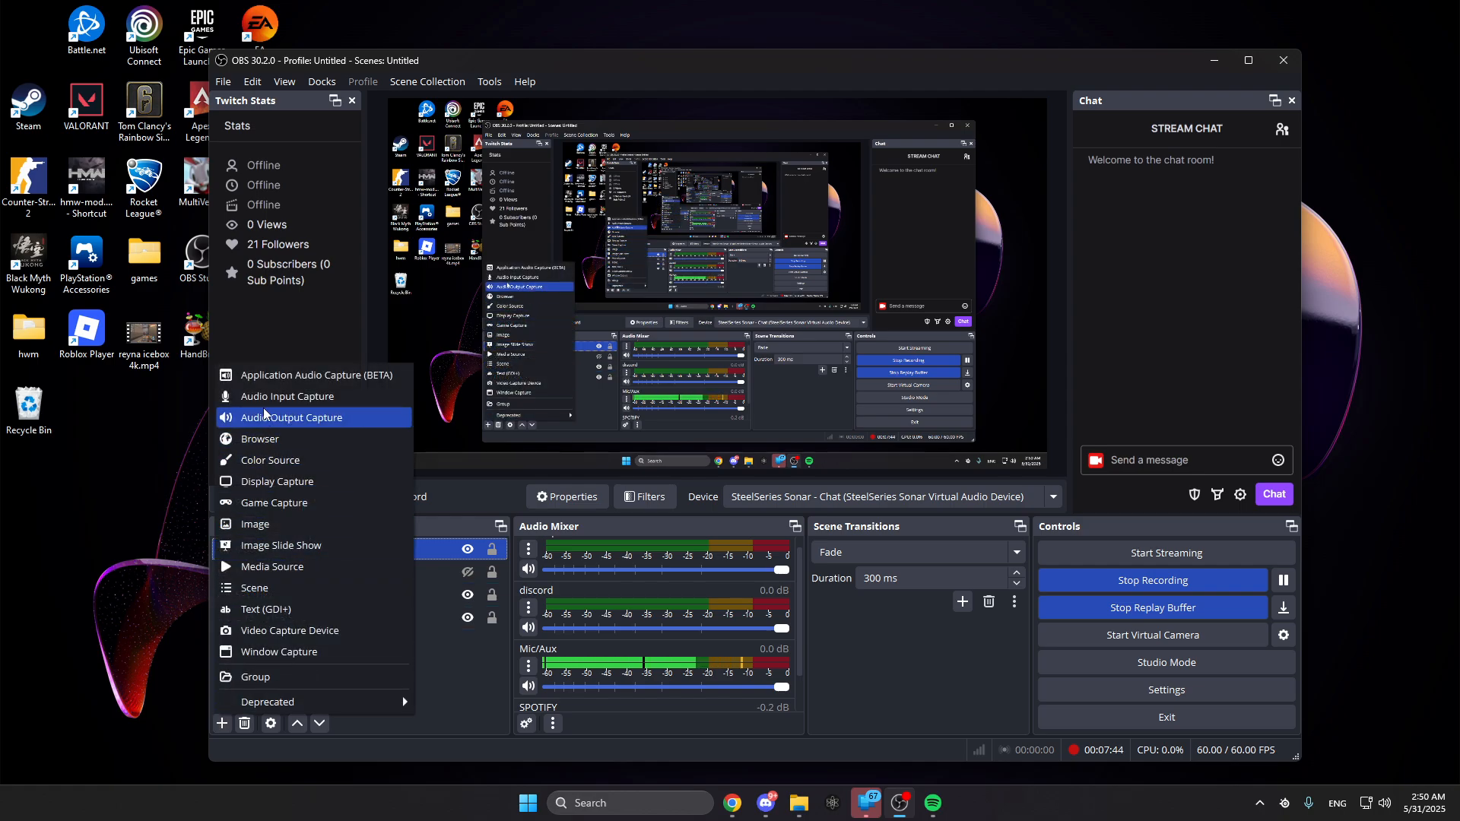
{"action": "left_click", "coordinate": [453, 672]}
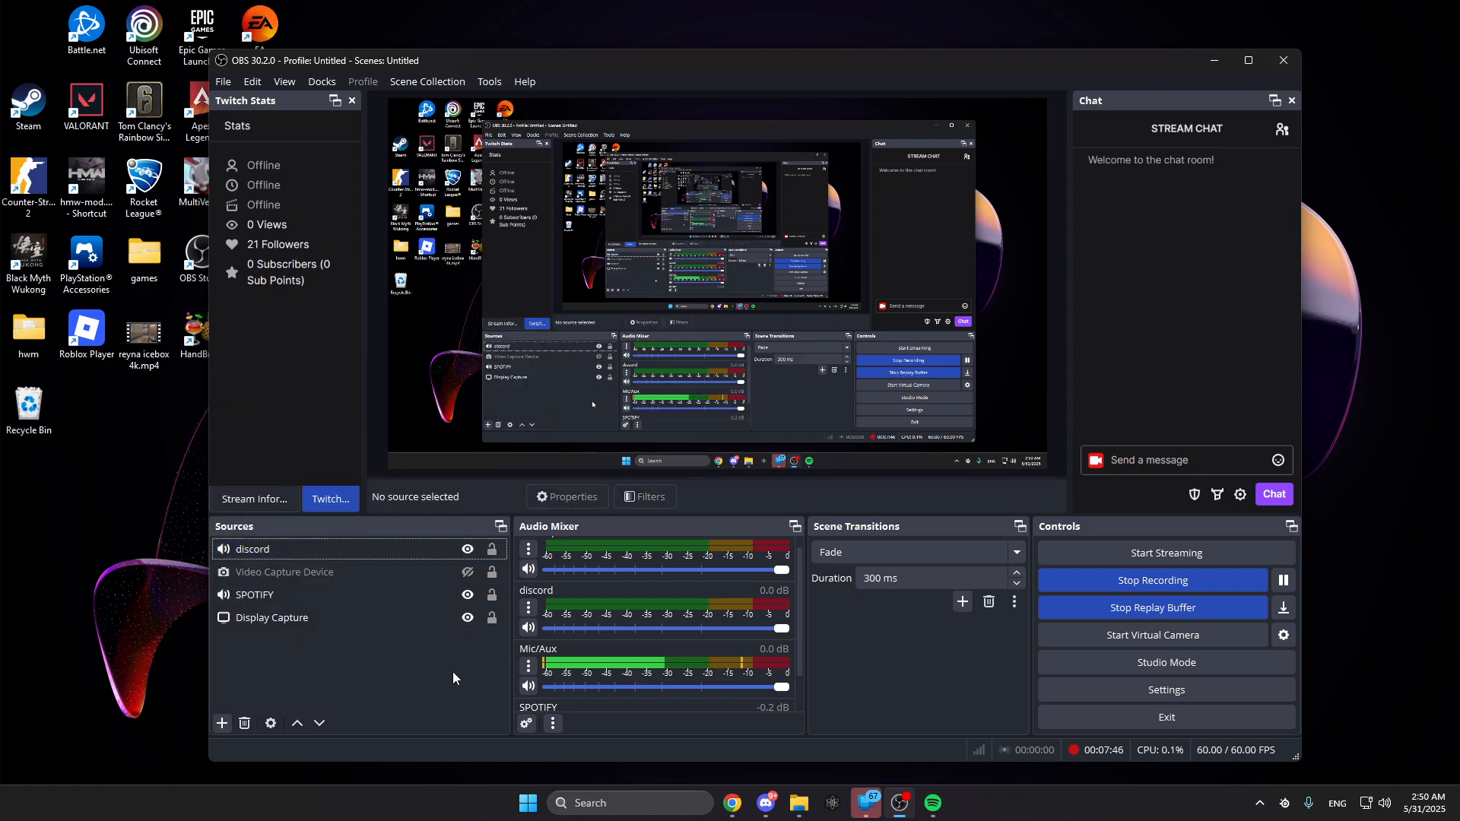
{"action": "left_click", "coordinate": [323, 614]}
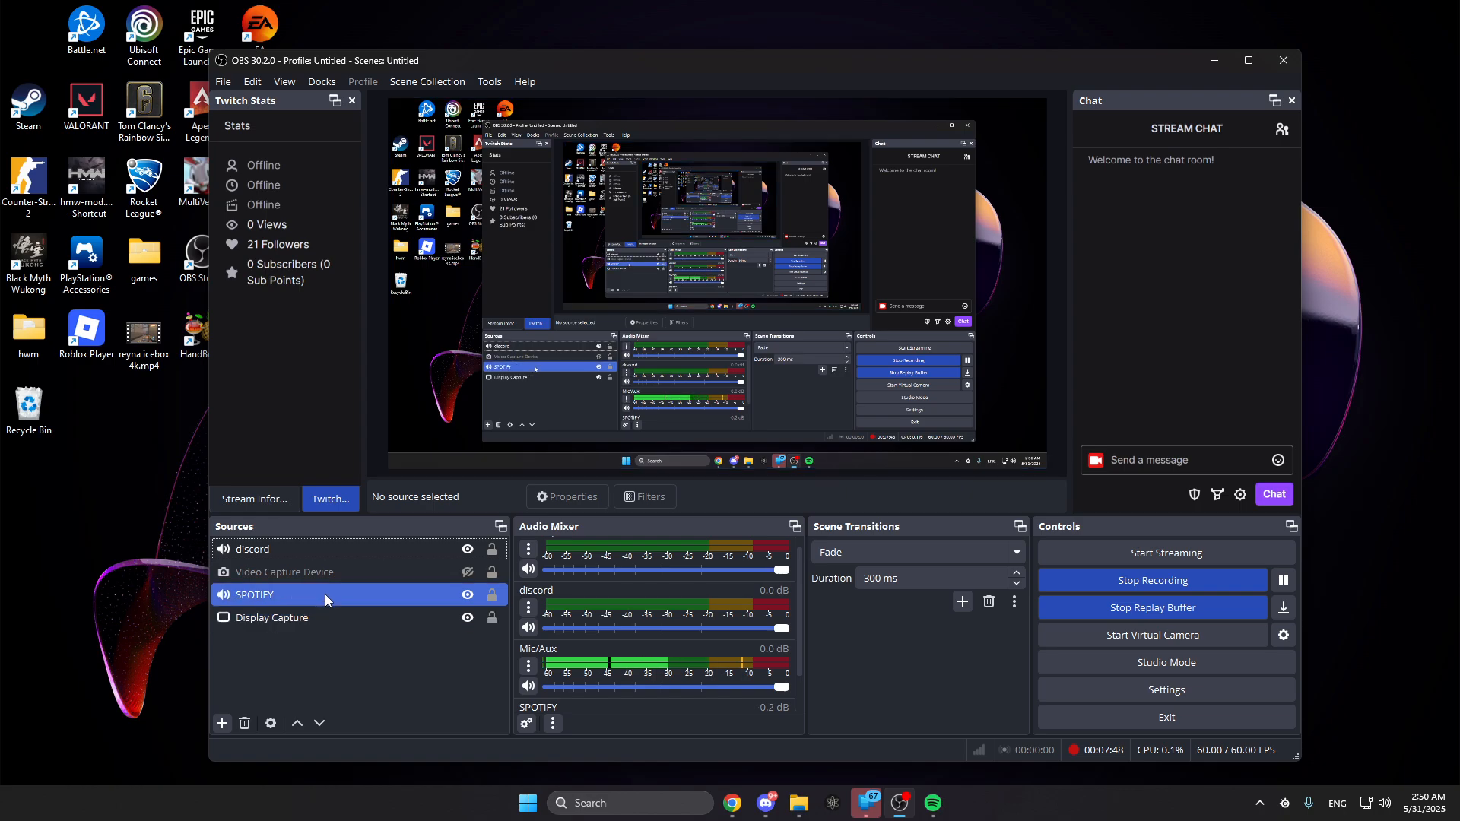